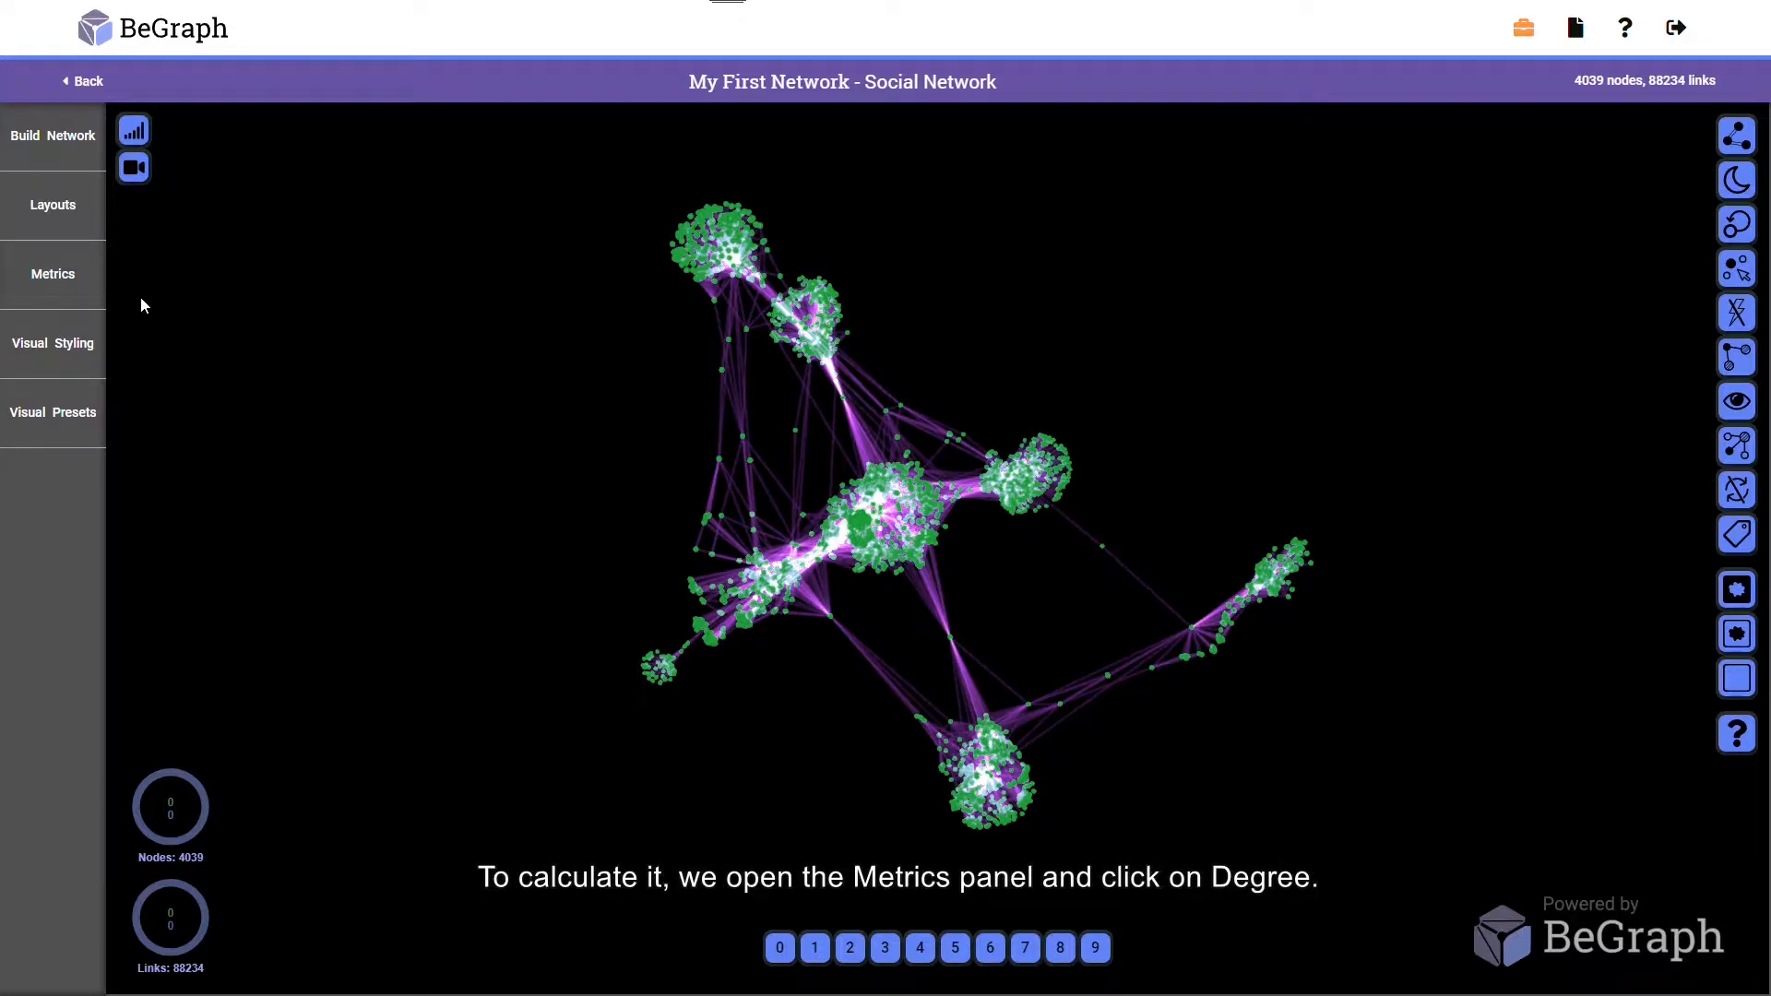
# Run the Degree Centrality metric with the link weight left blank
pyautogui.click(72, 291)
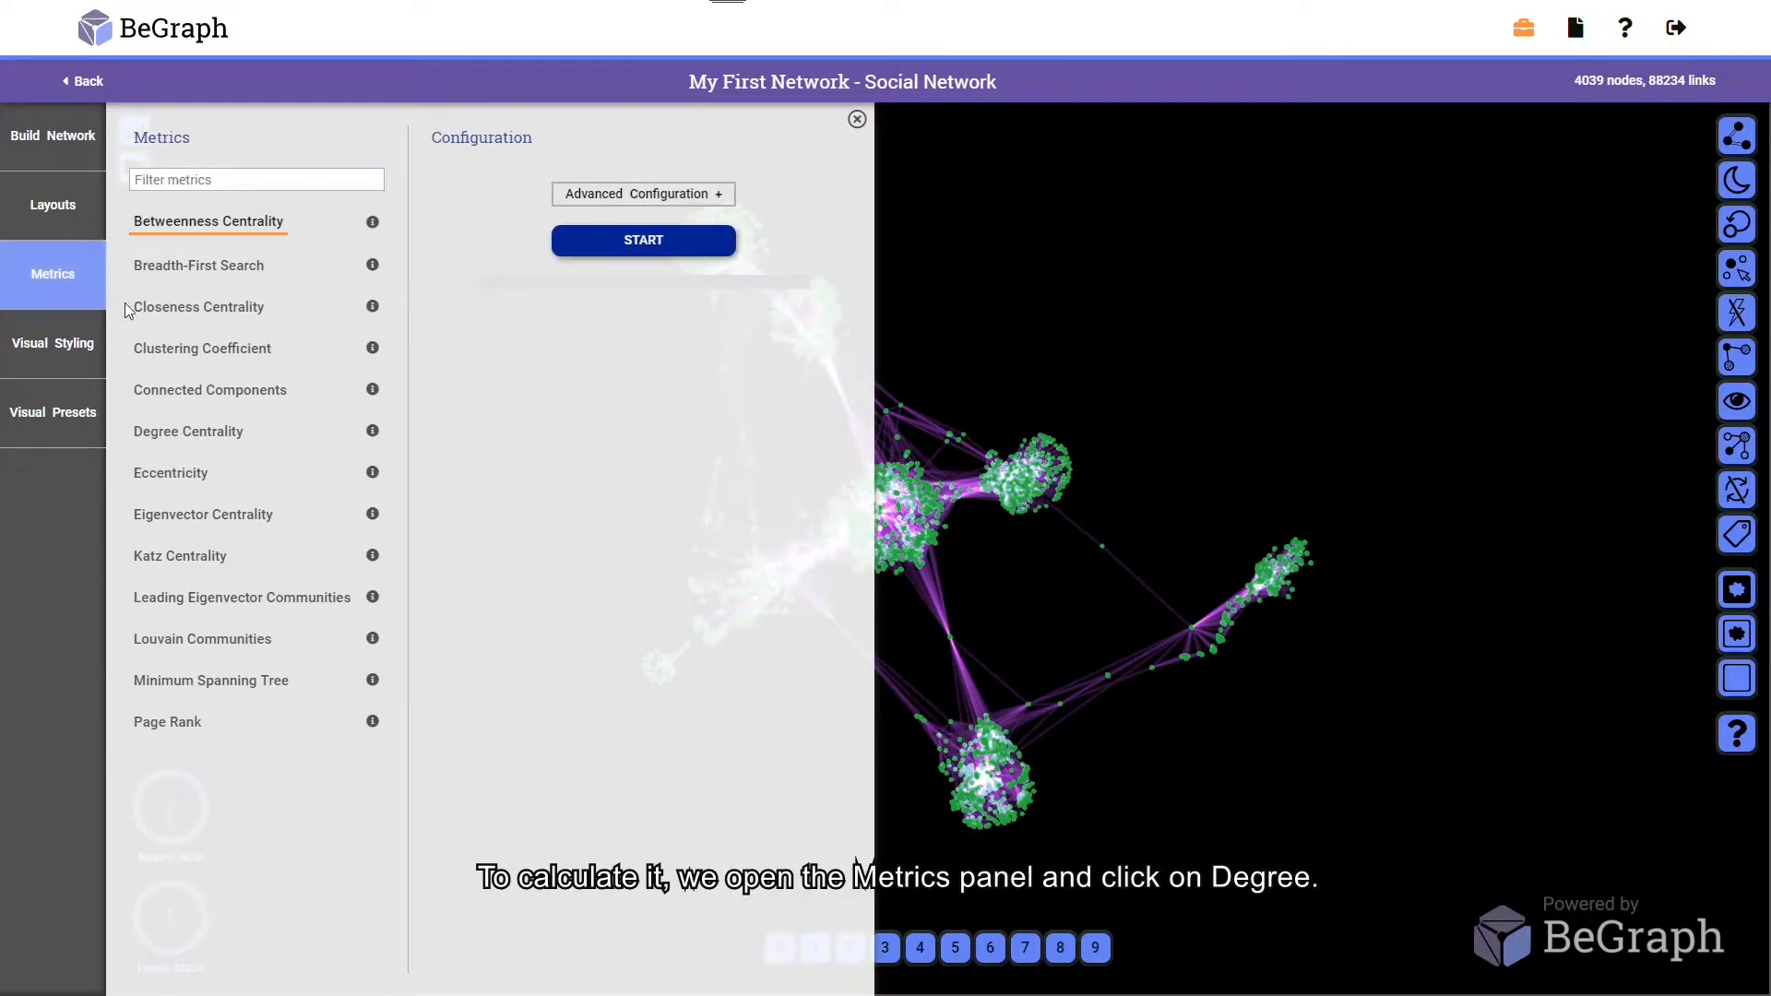
pyautogui.click(173, 436)
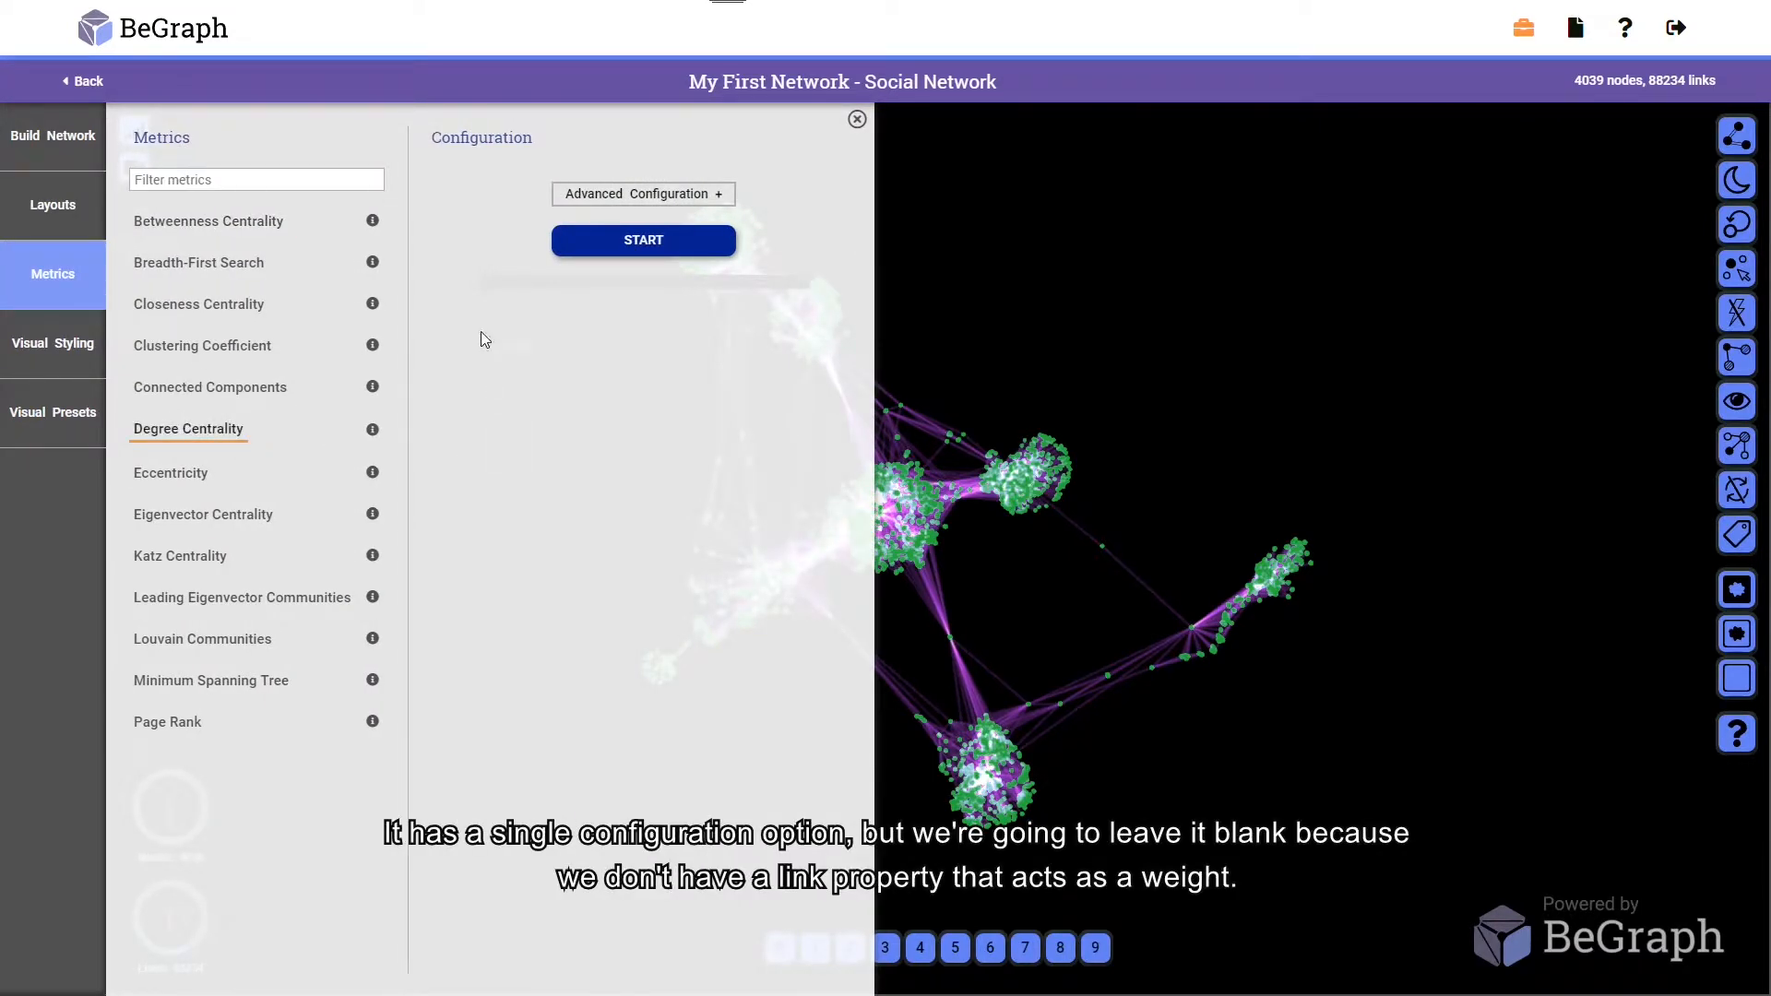
pyautogui.click(580, 196)
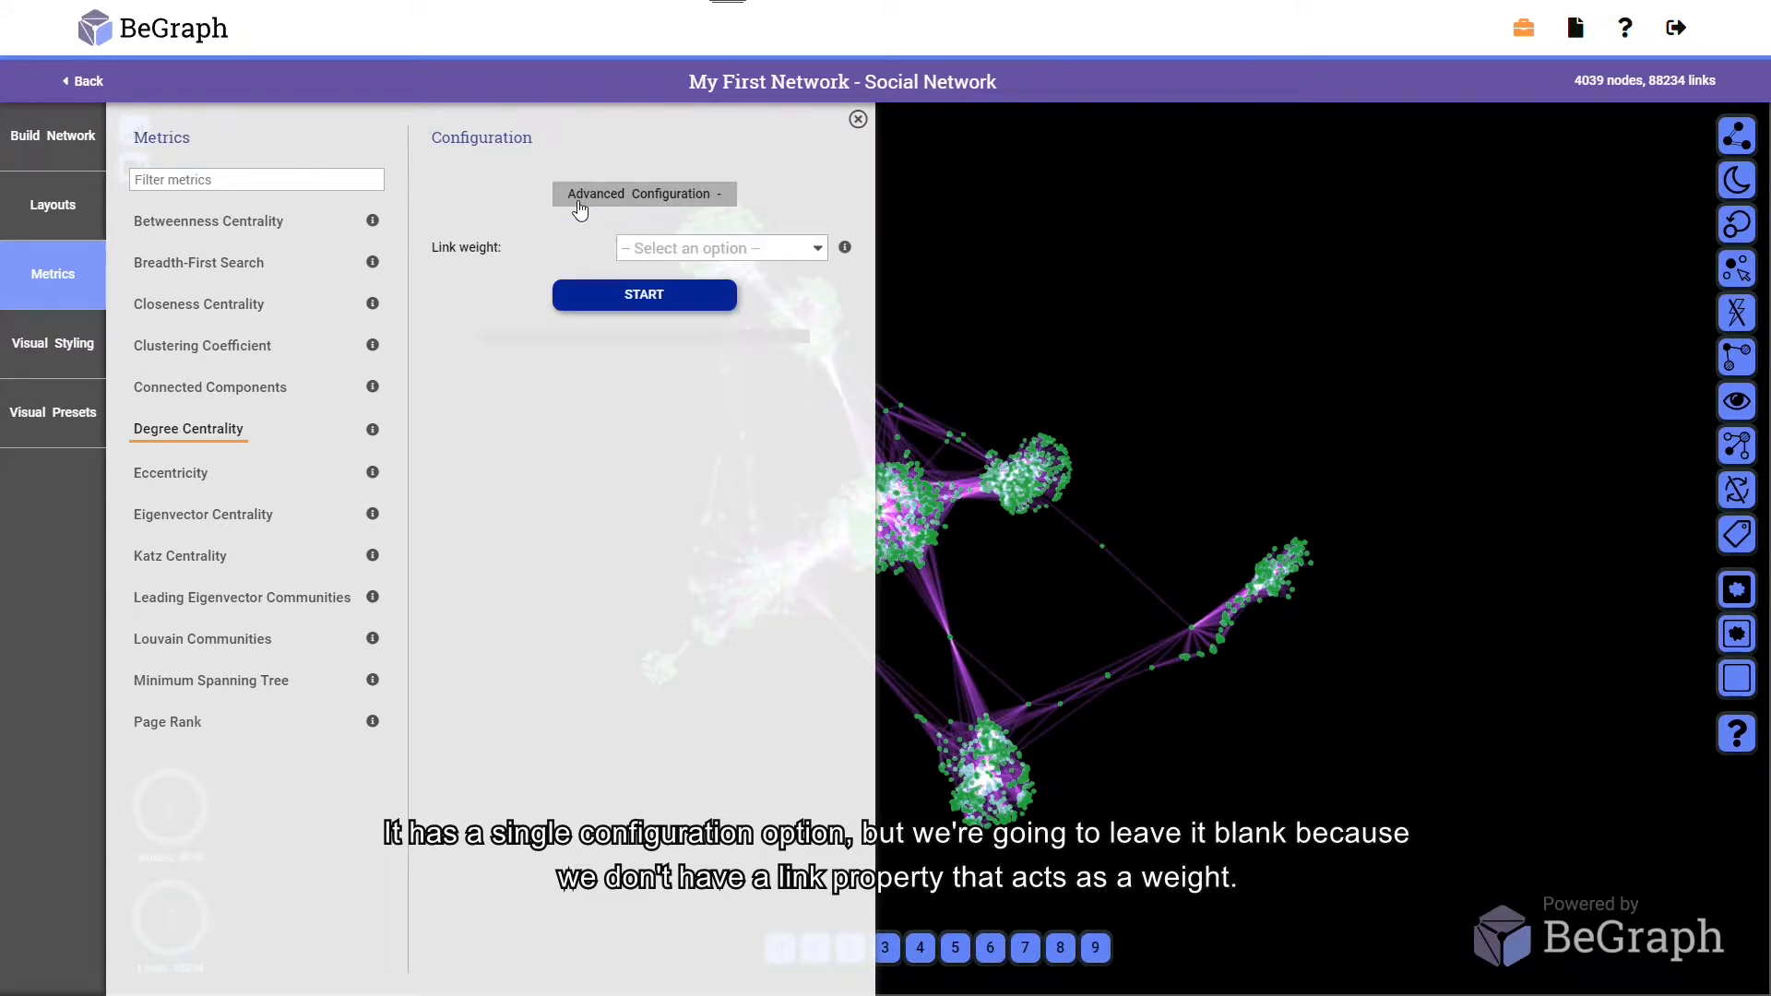
pyautogui.click(580, 196)
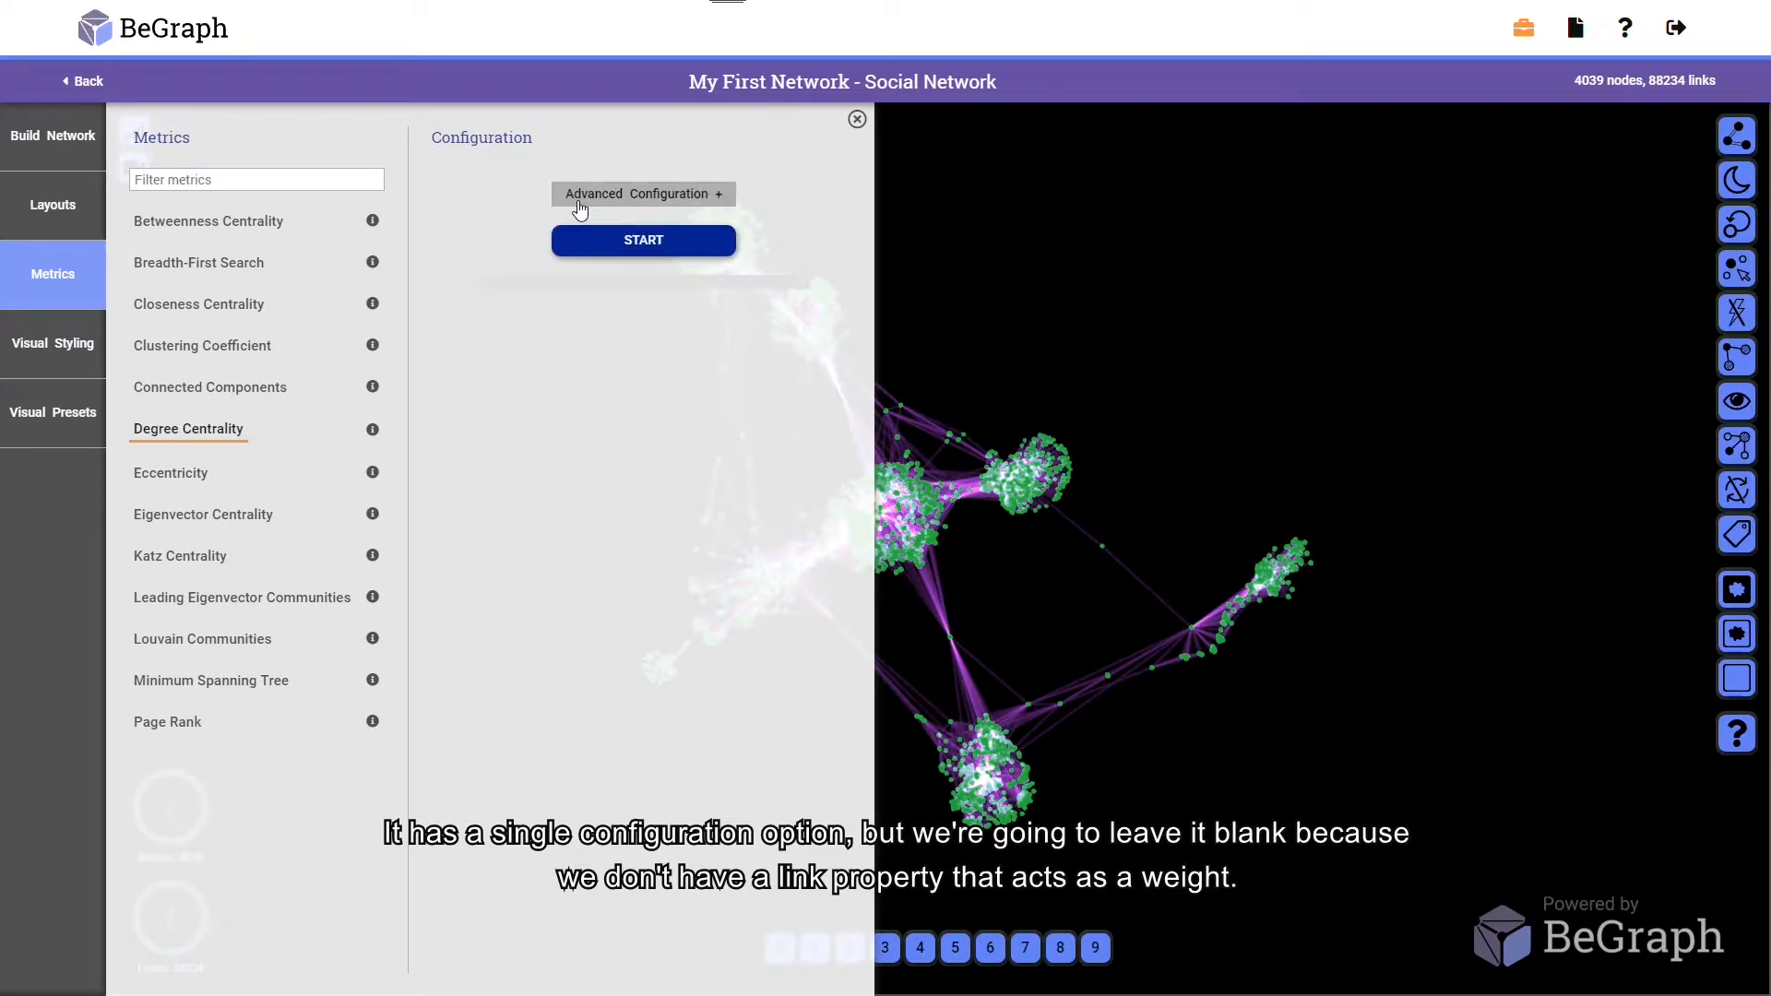
pyautogui.click(611, 242)
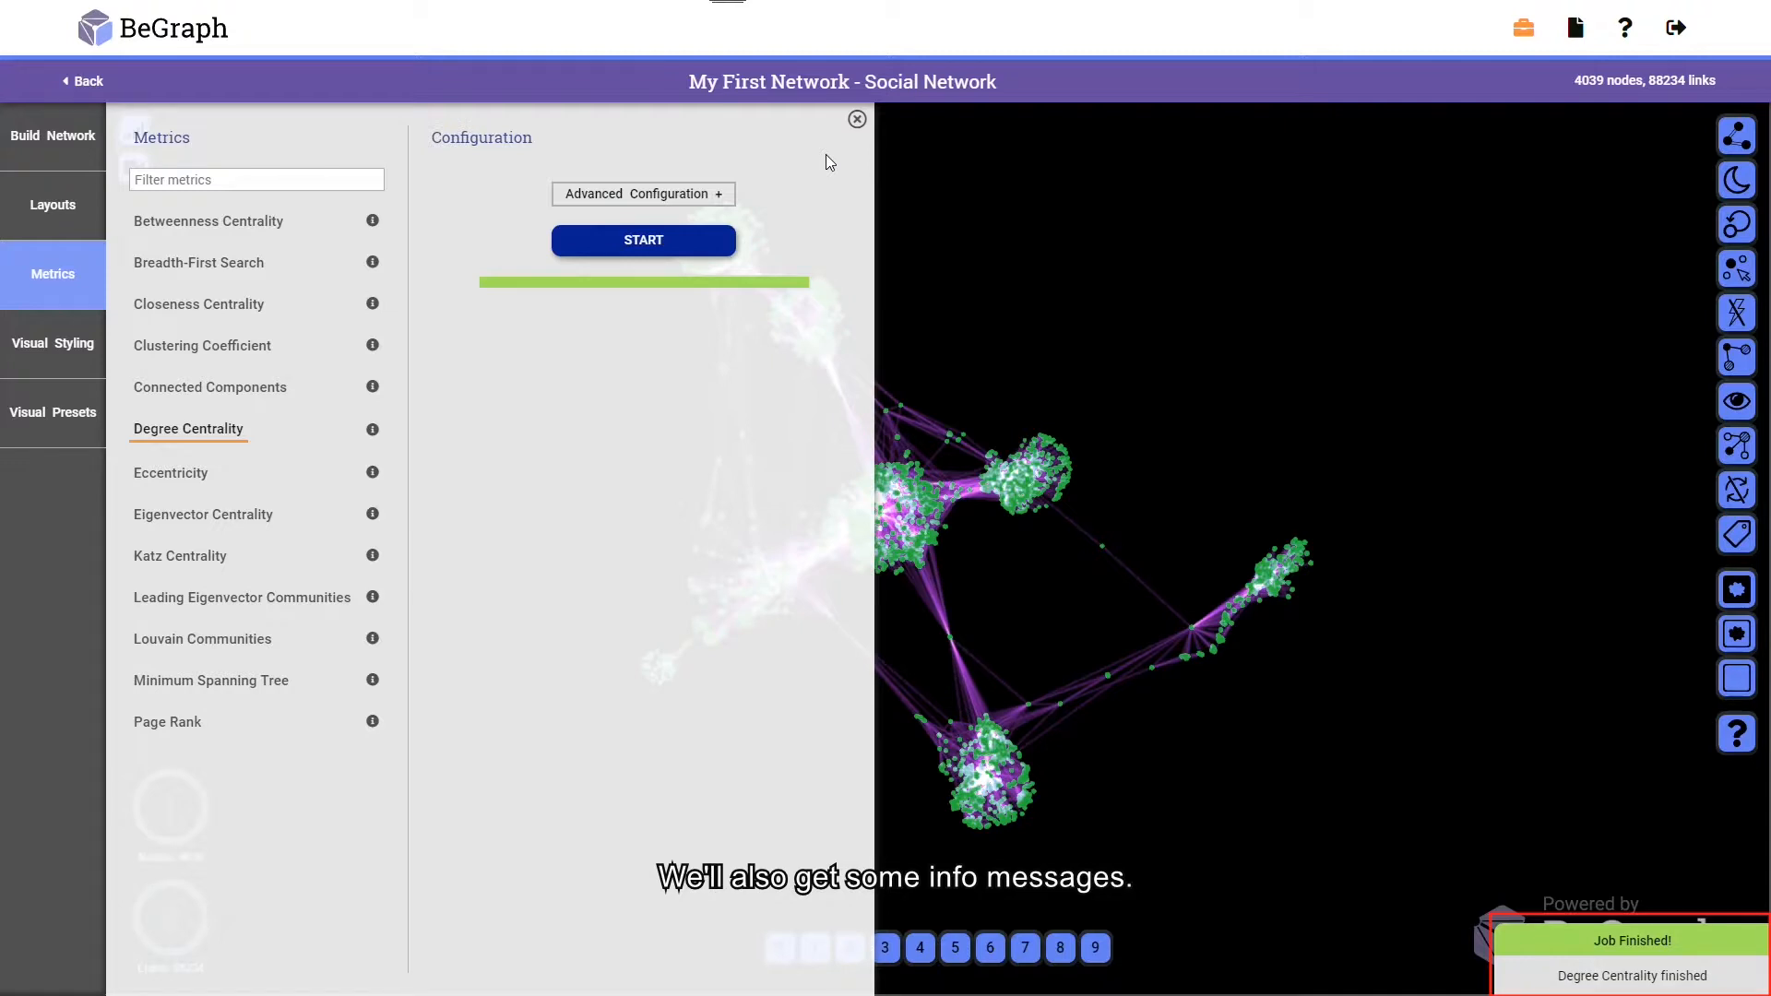
# Run Eigenvector Centrality with the iterations set to 100
pyautogui.click(231, 519)
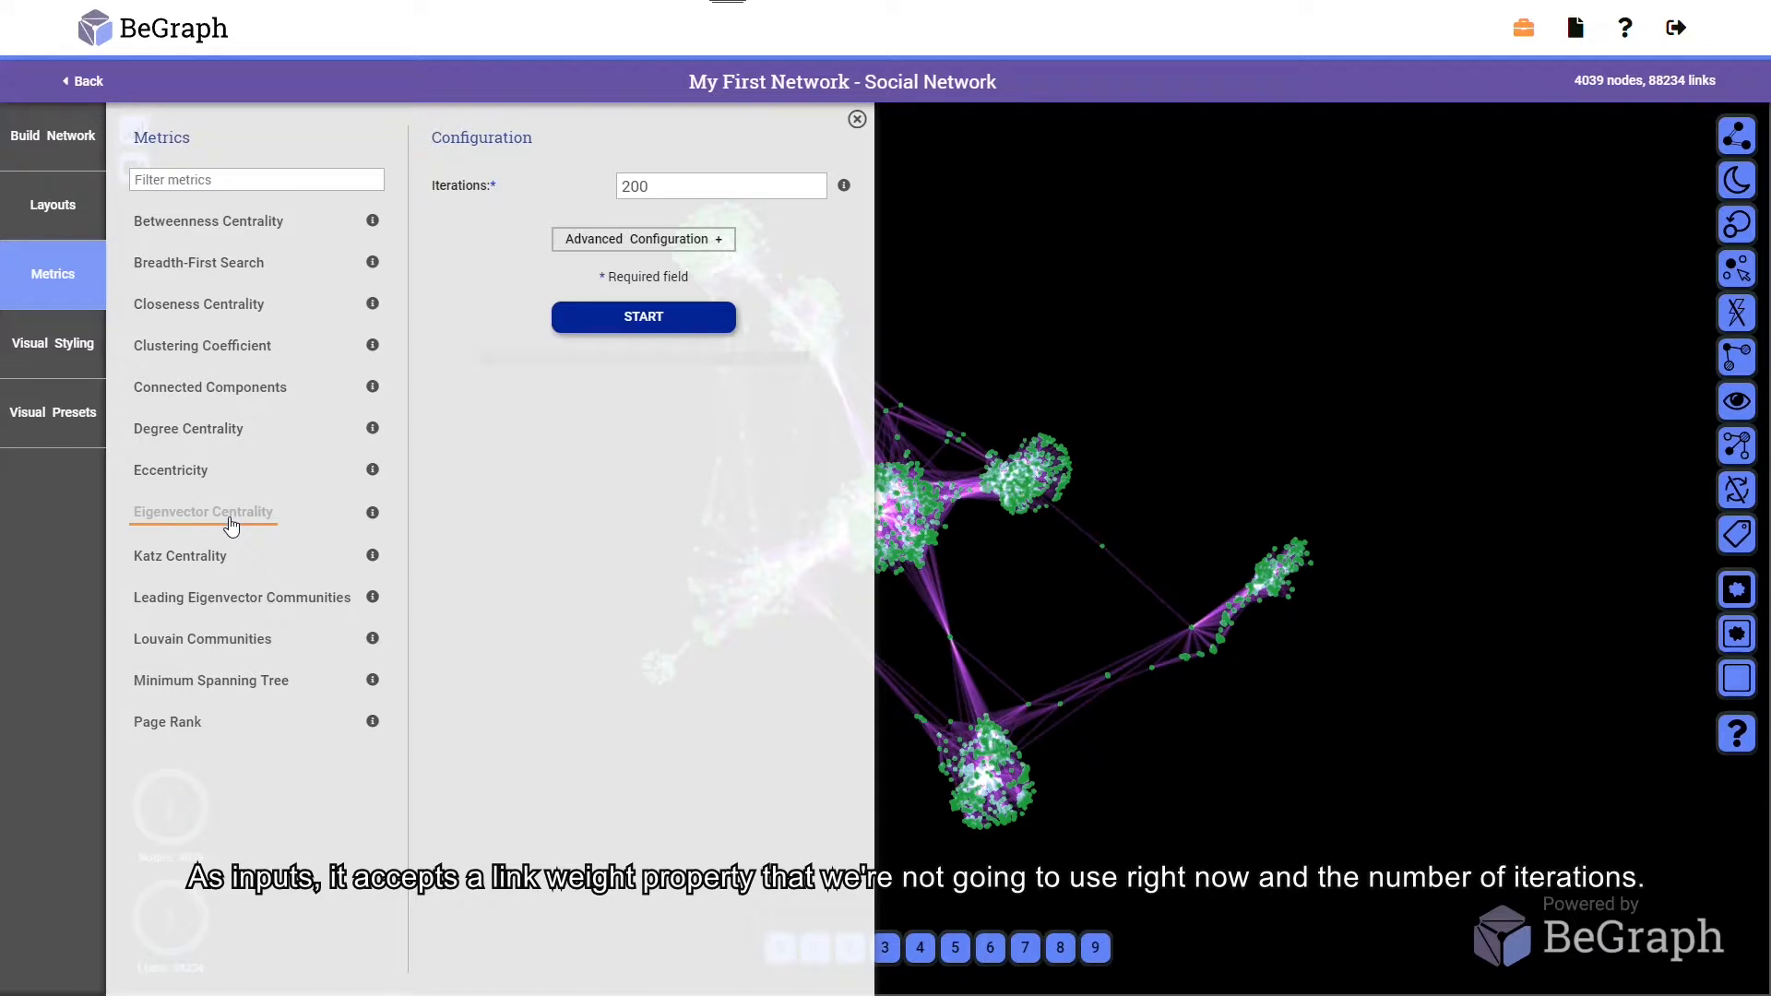
pyautogui.click(575, 250)
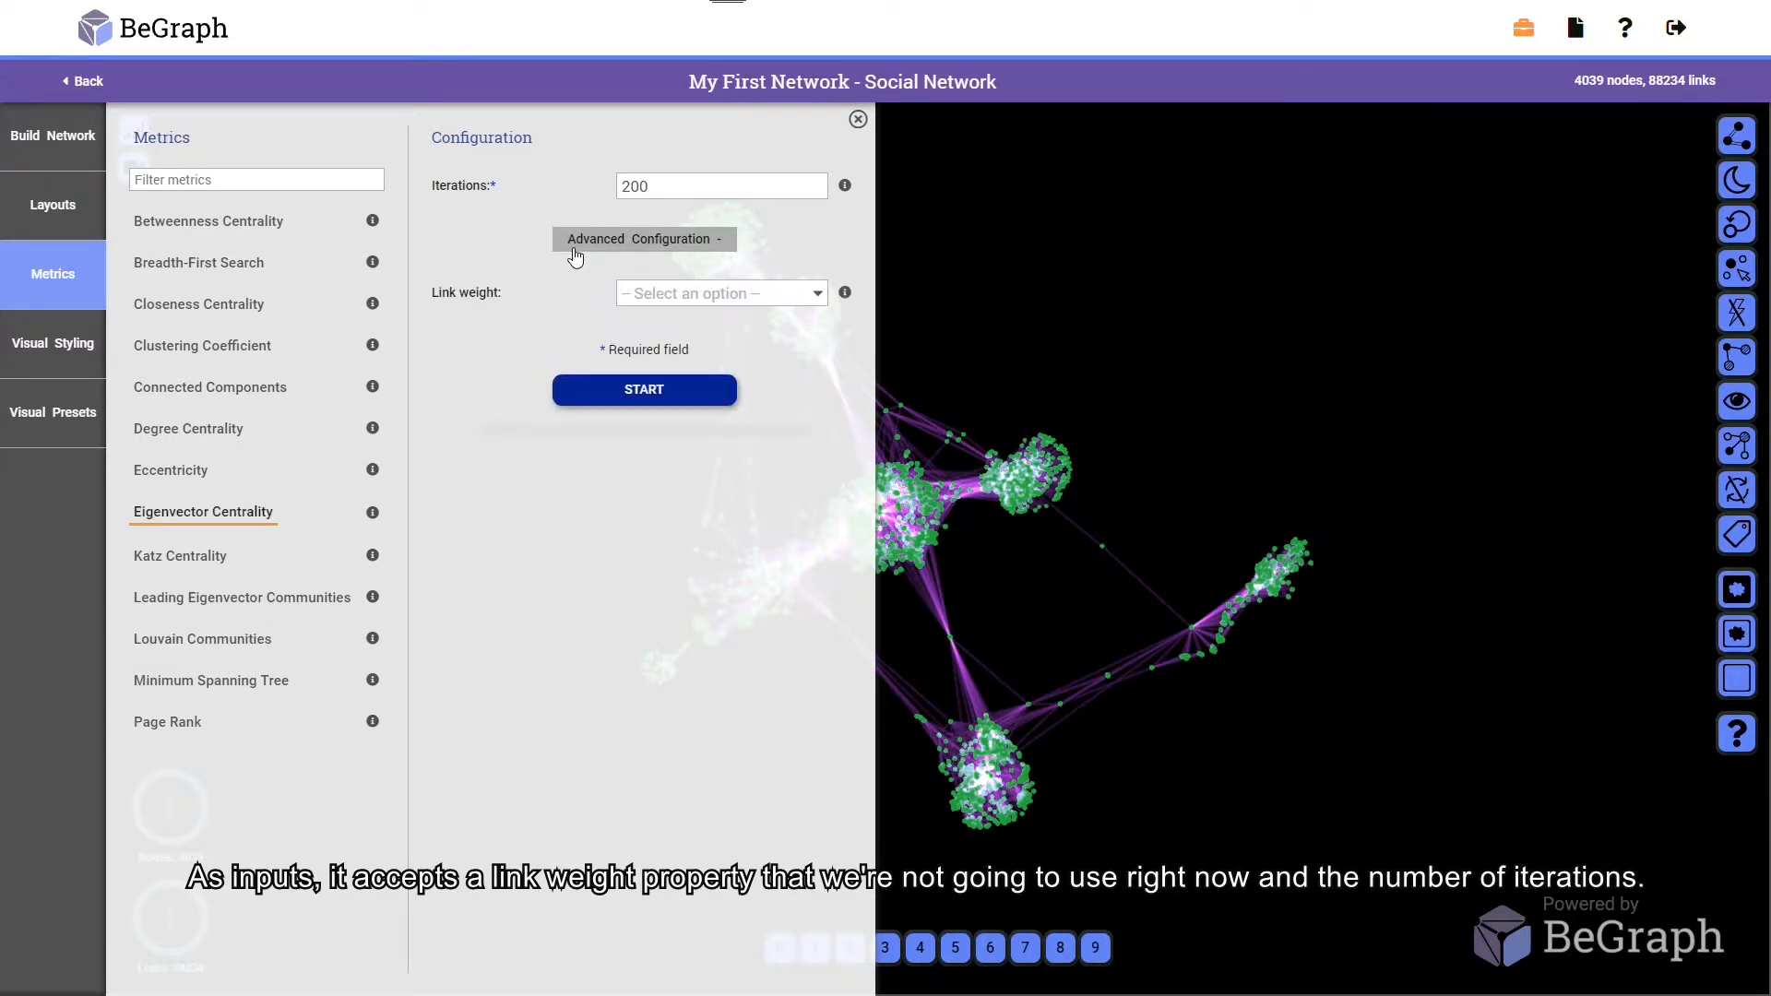
pyautogui.click(574, 251)
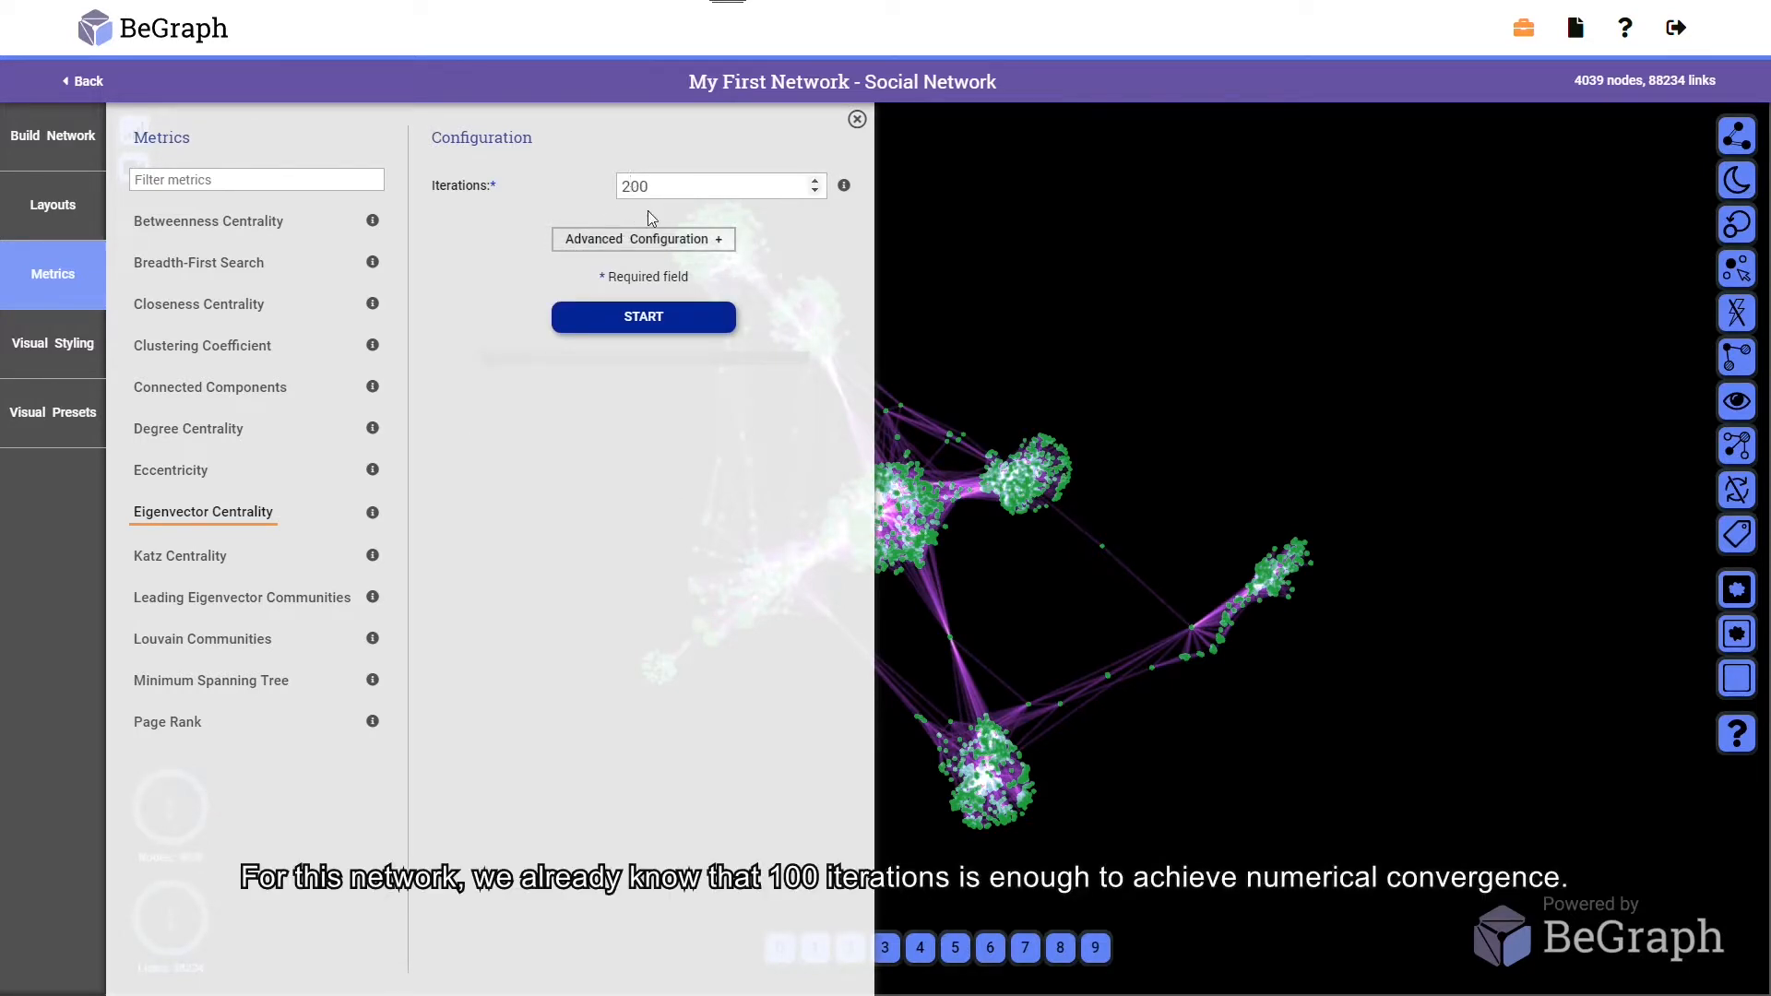
pyautogui.press('BackSpace')
pyautogui.write('1')
pyautogui.click(644, 318)
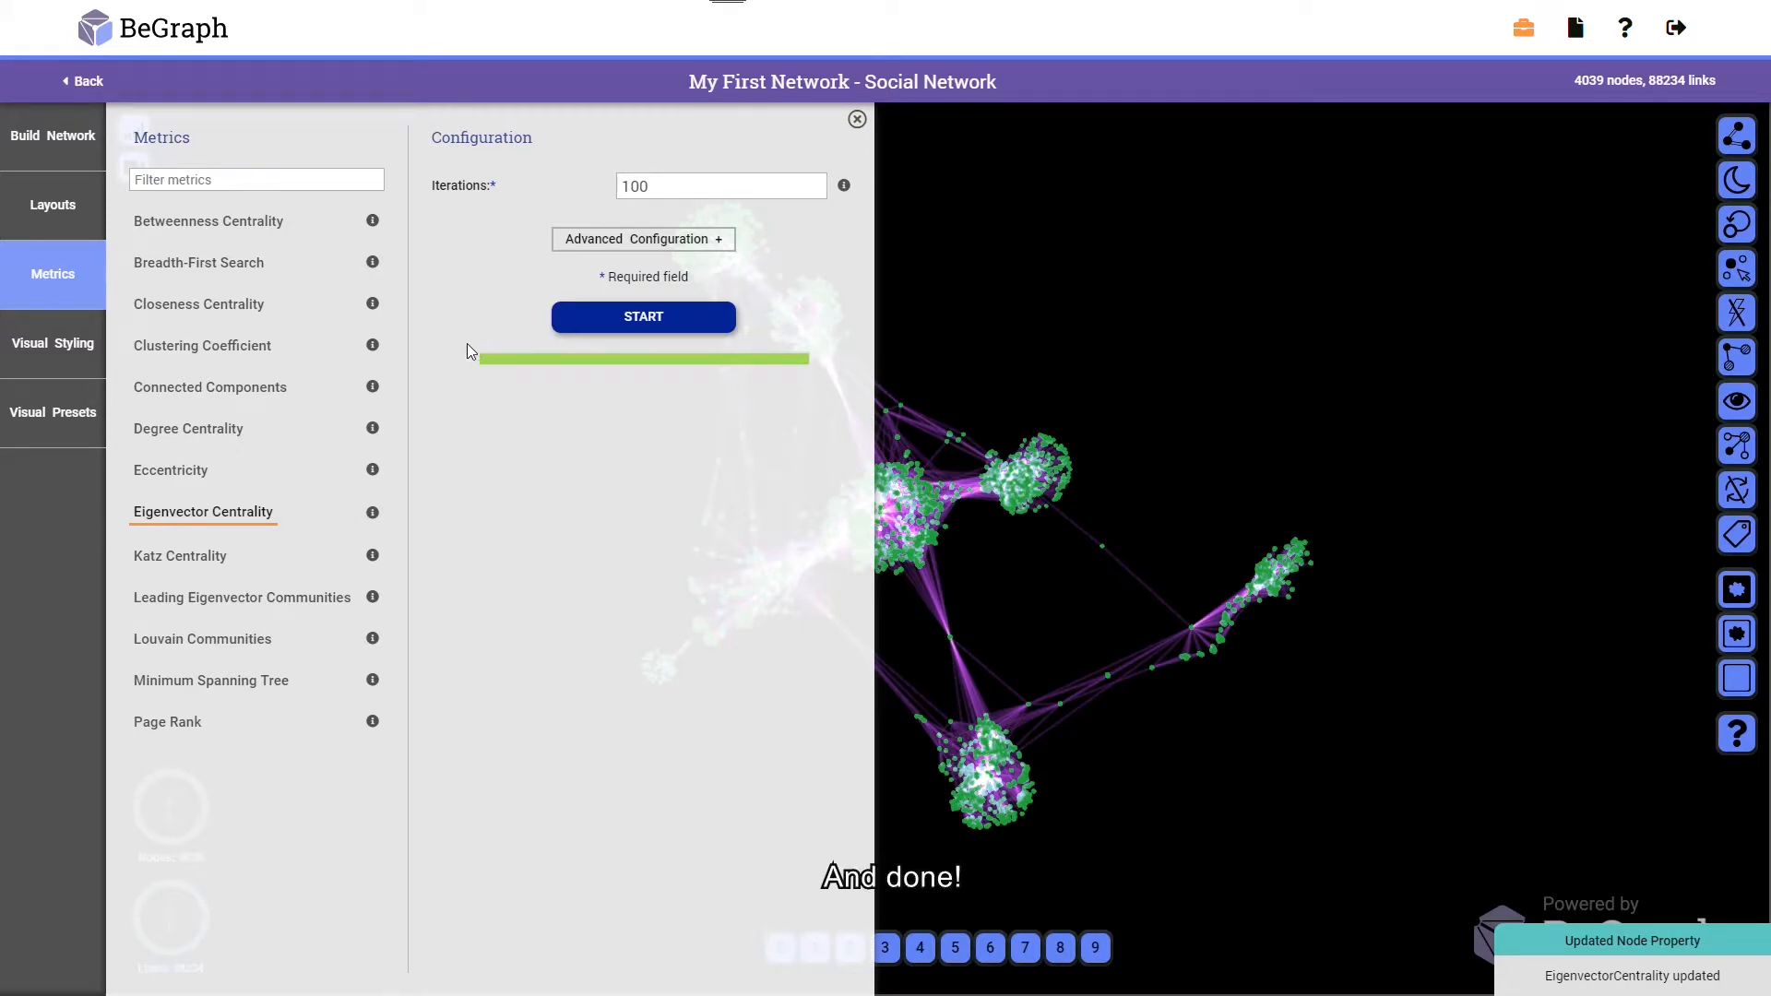
# Run Louvain Communities detection with resolution 1.000
pyautogui.click(242, 644)
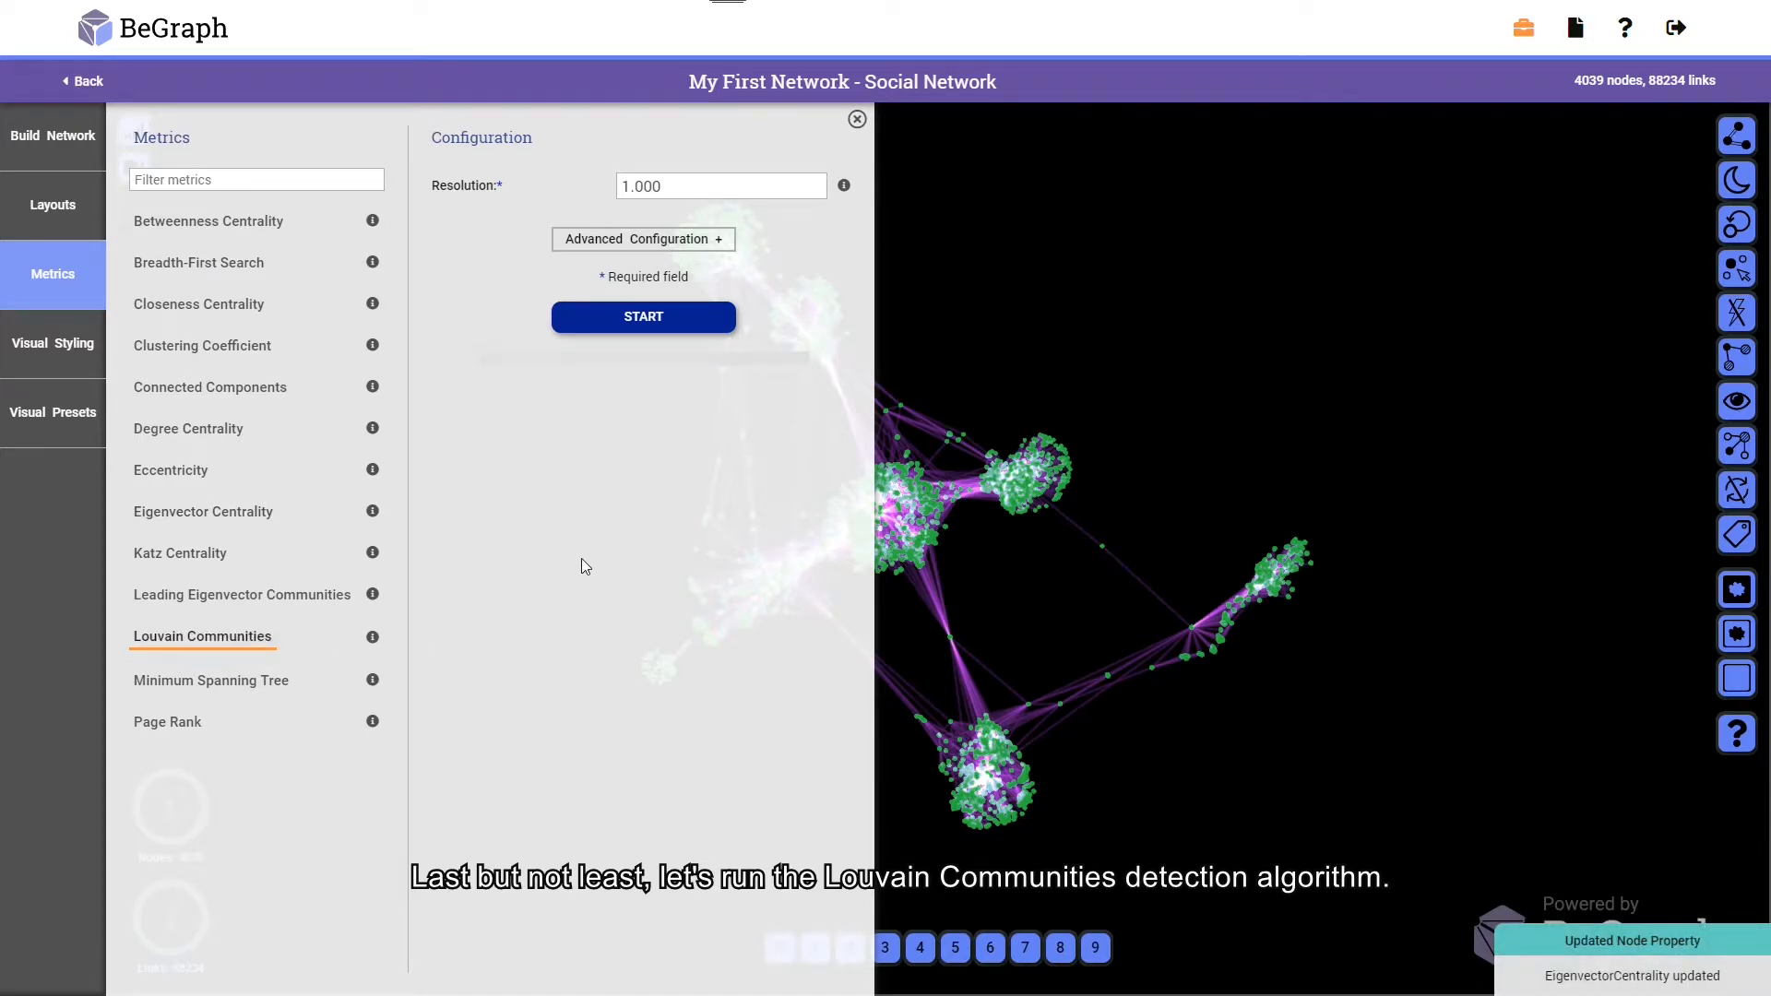
pyautogui.click(620, 319)
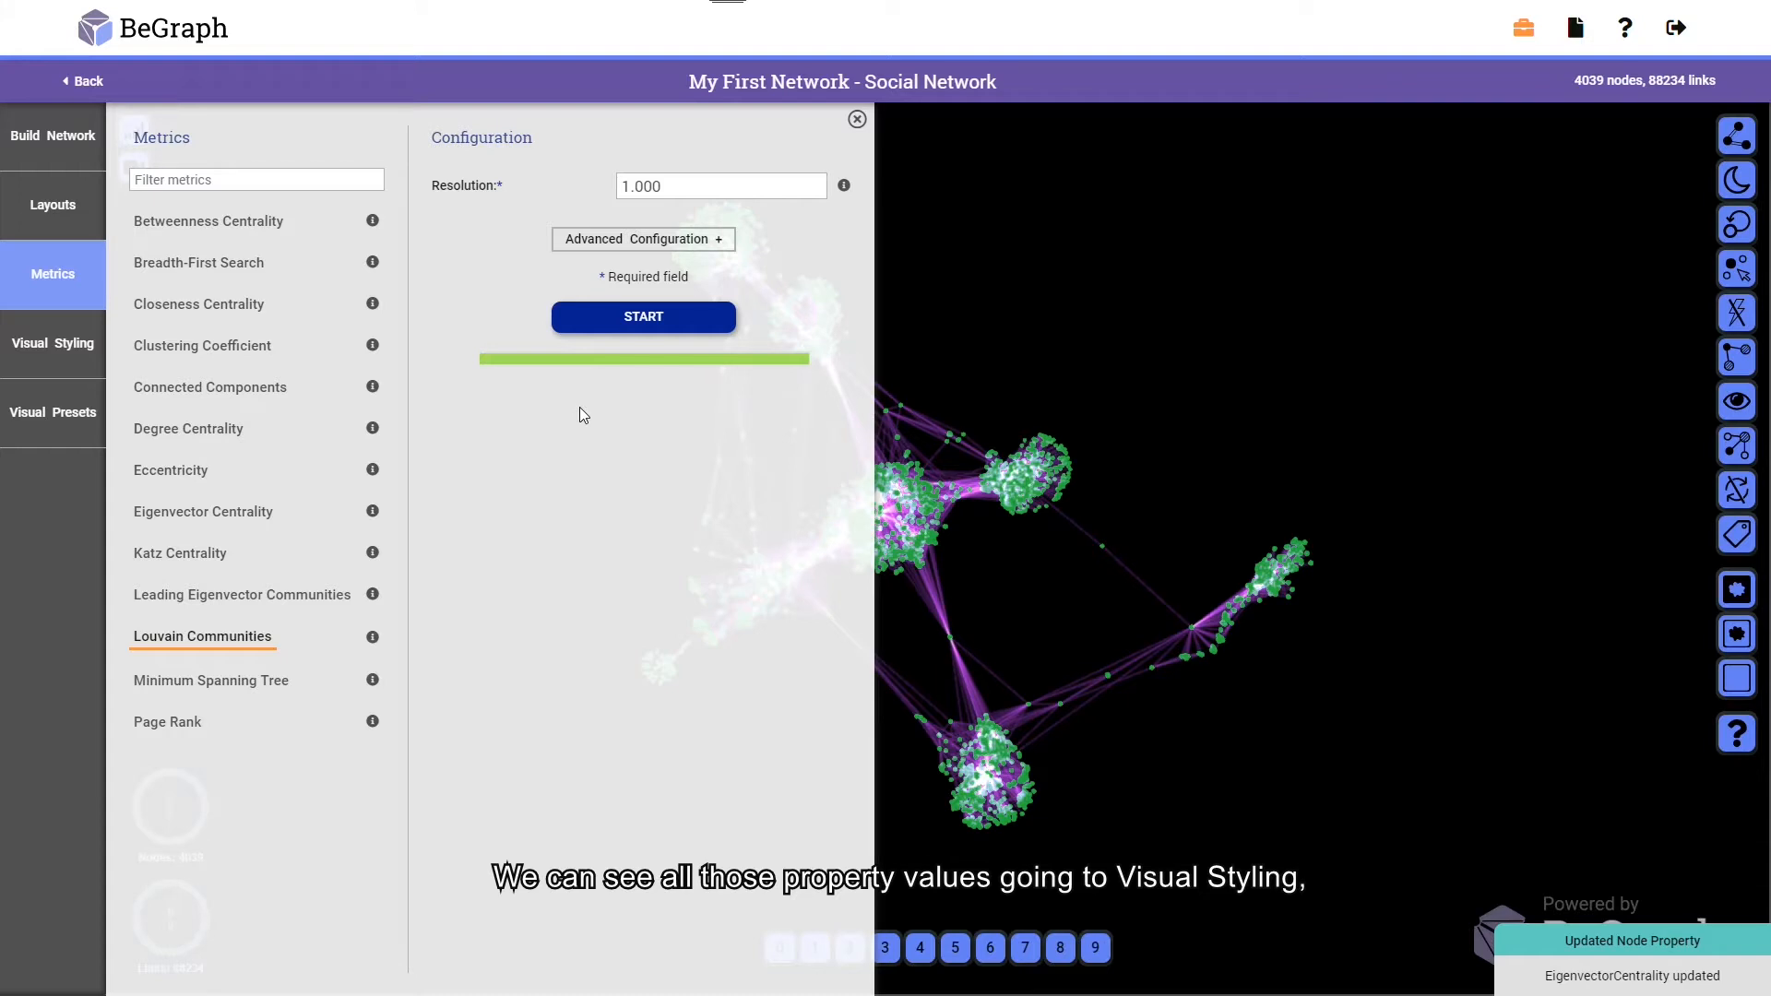
# Turn on node tags for the Degree, EigenvectorCentrality and LouvainCommunity properties
pyautogui.click(87, 337)
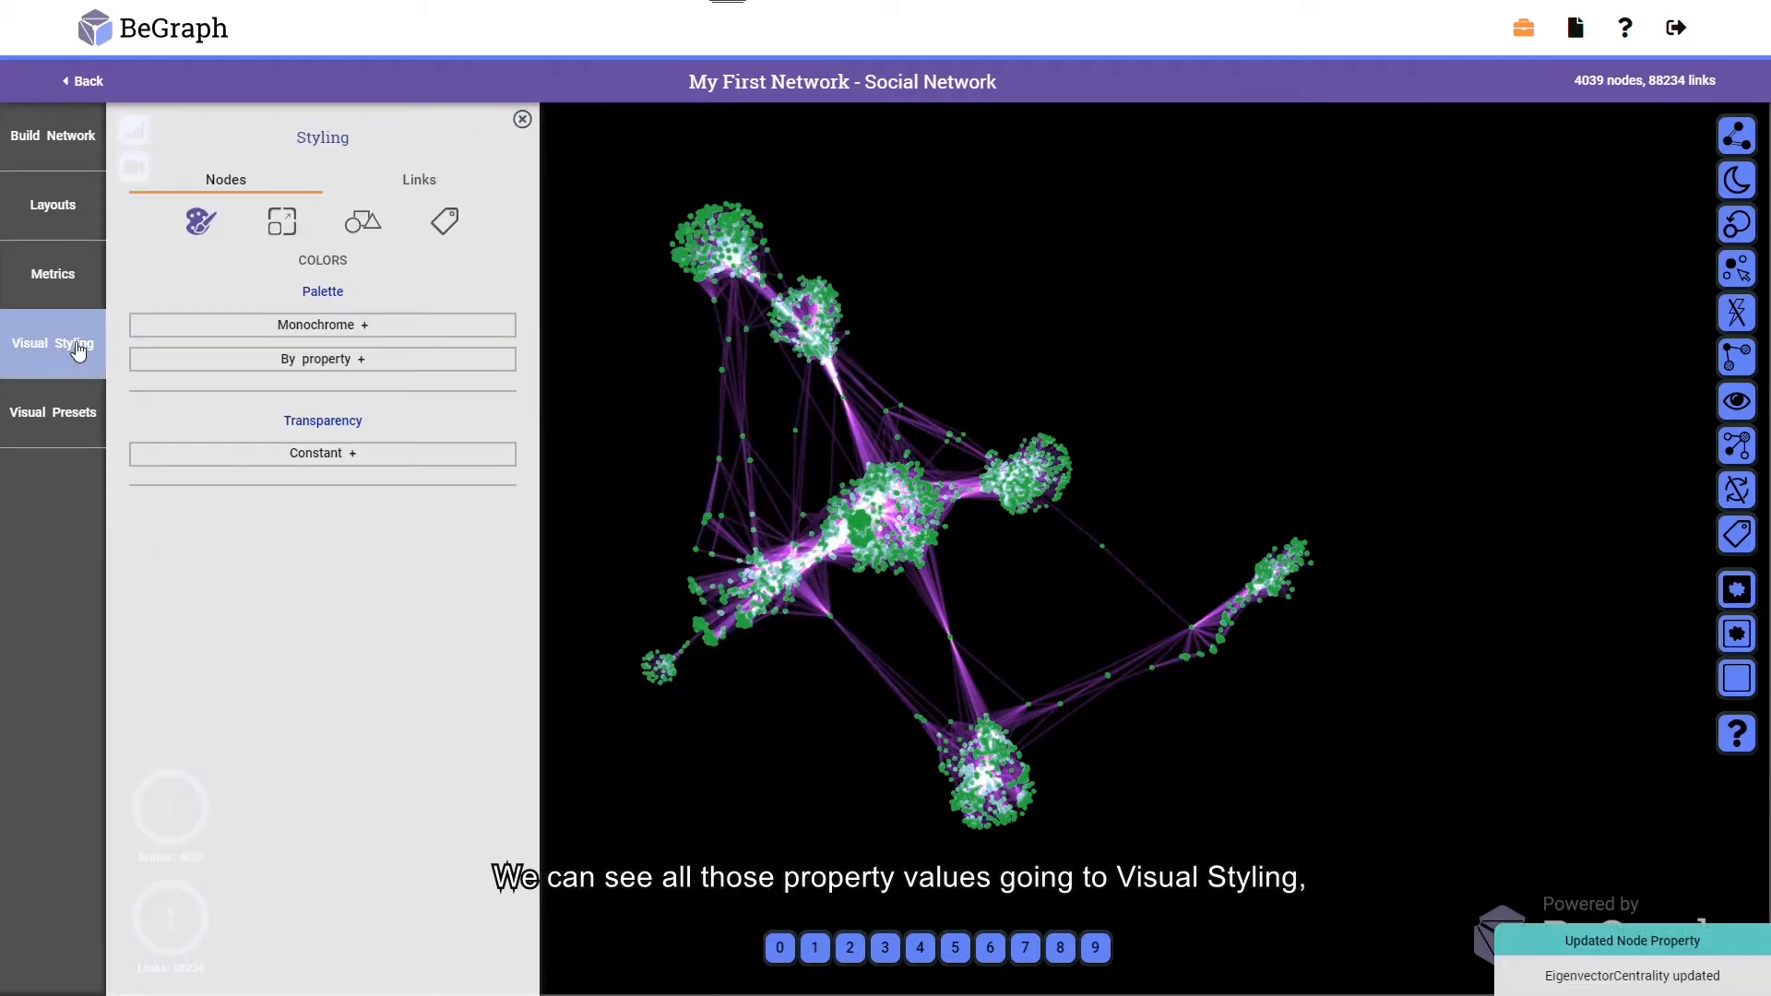
pyautogui.click(430, 227)
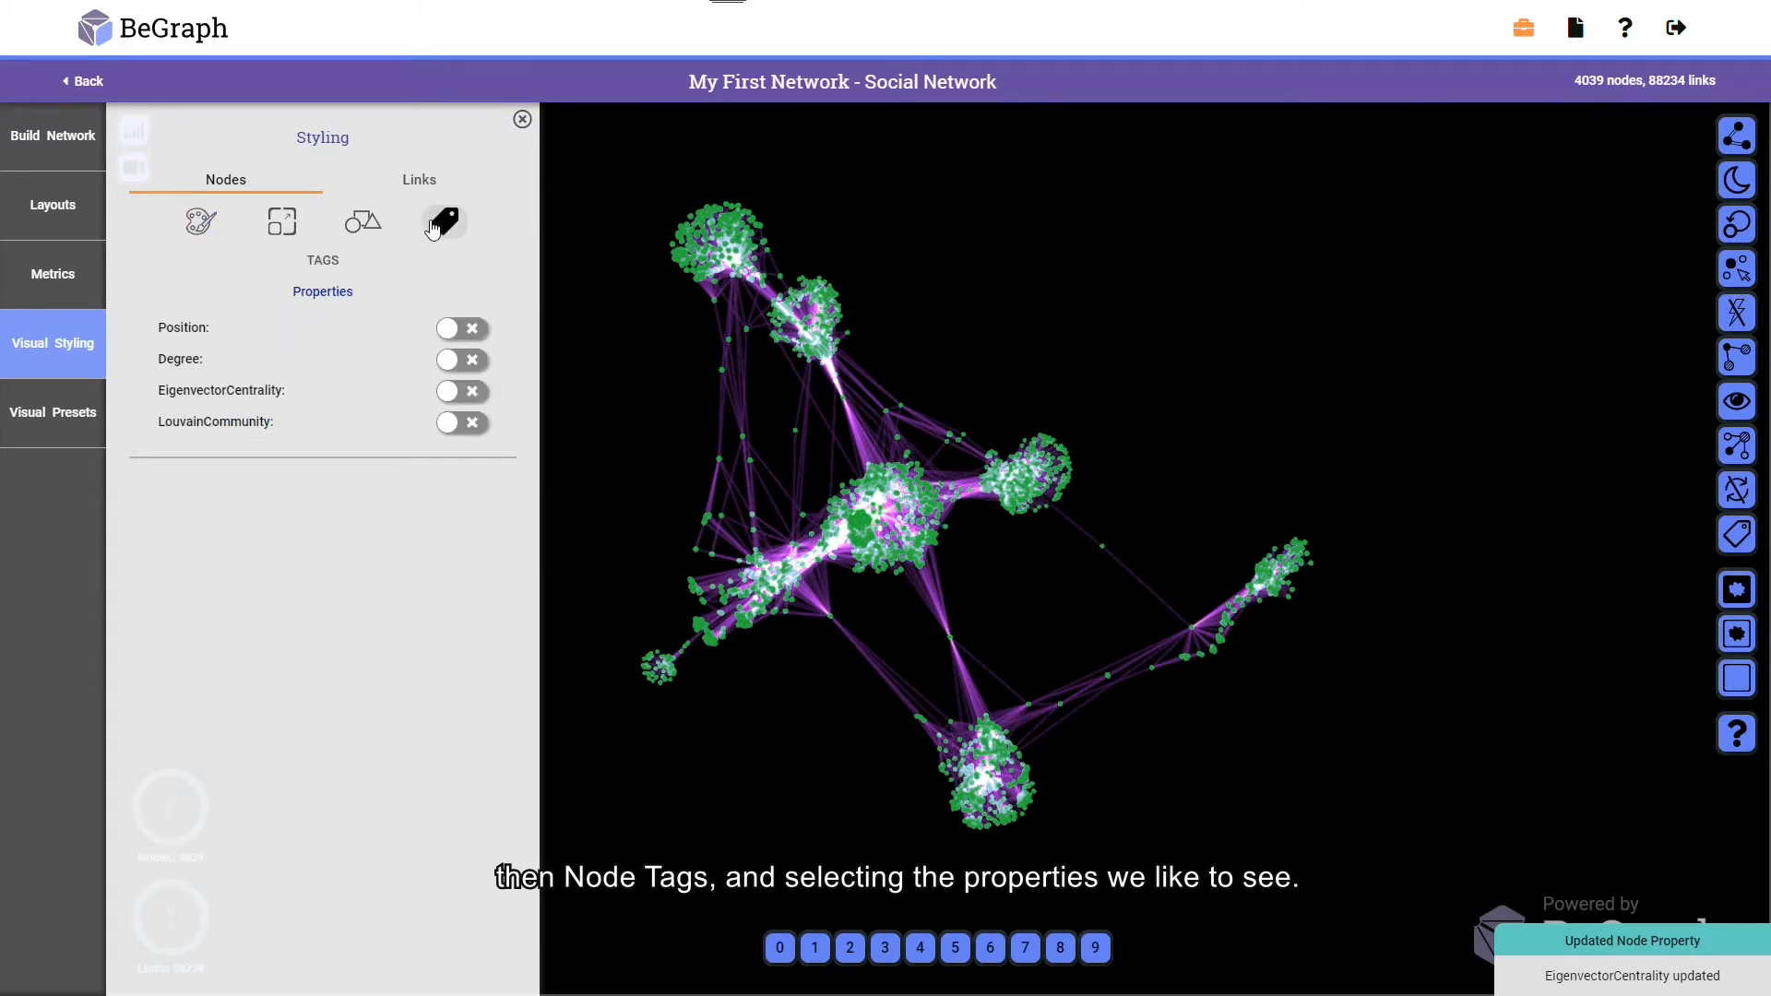
pyautogui.click(473, 364)
pyautogui.click(474, 395)
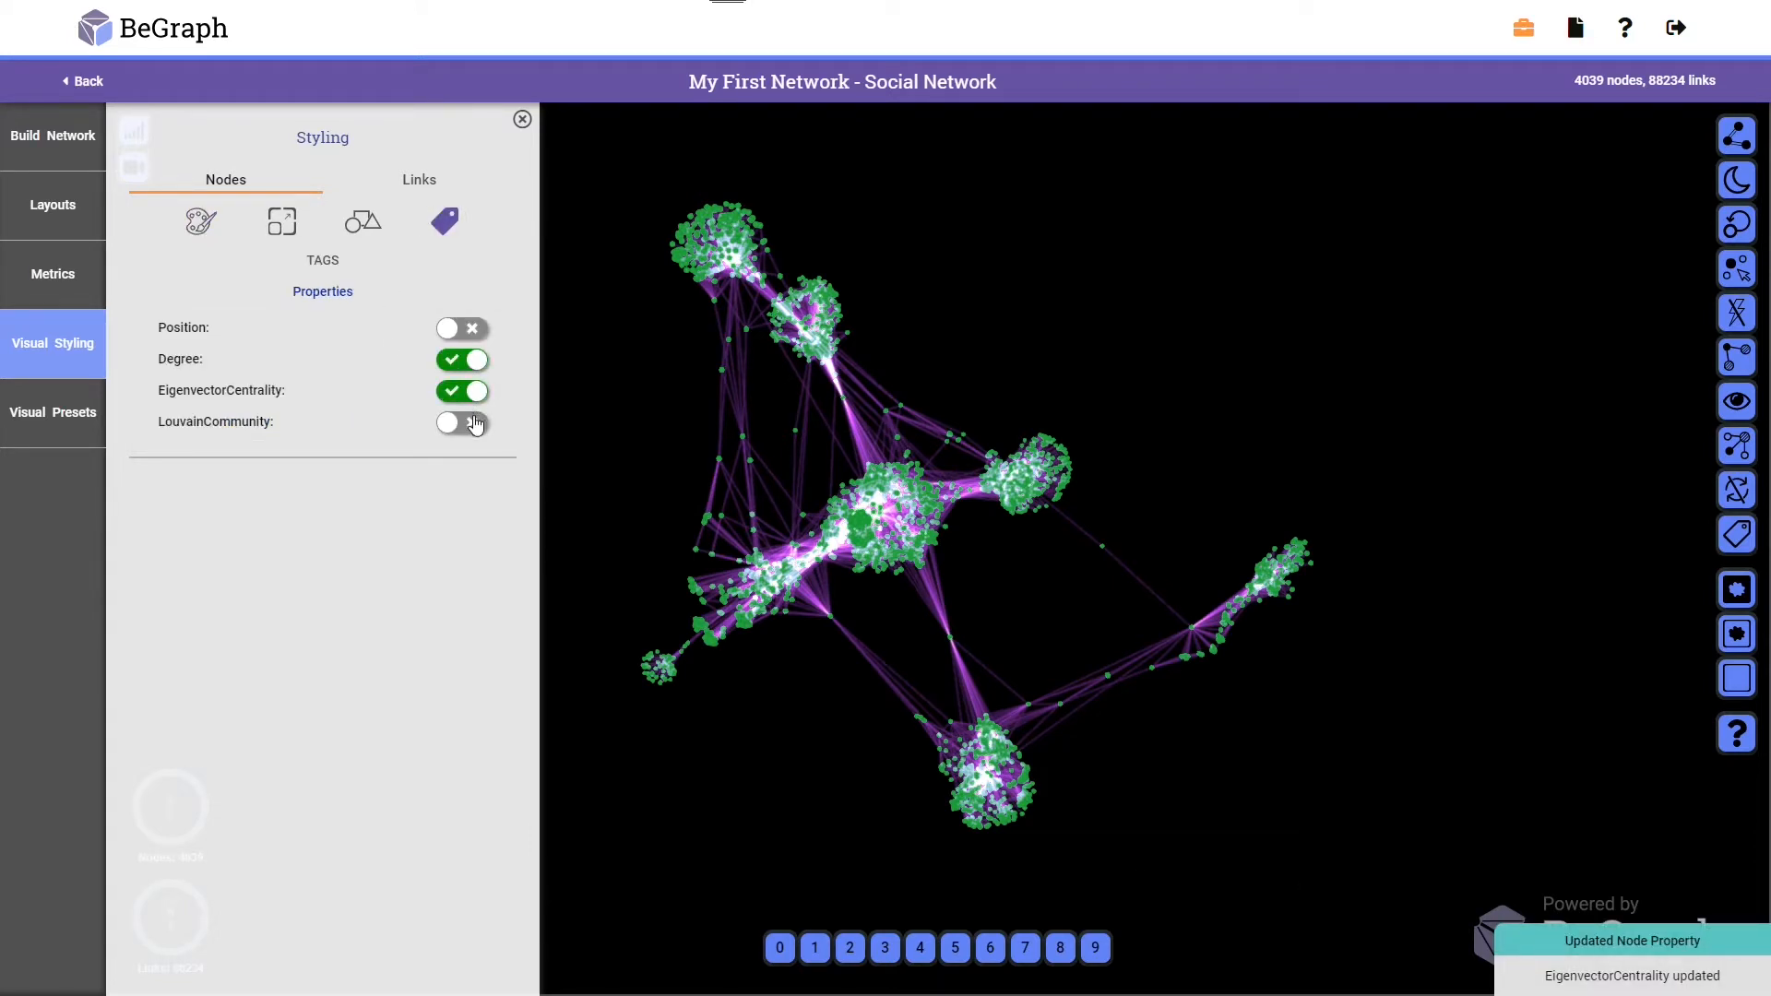
pyautogui.click(473, 423)
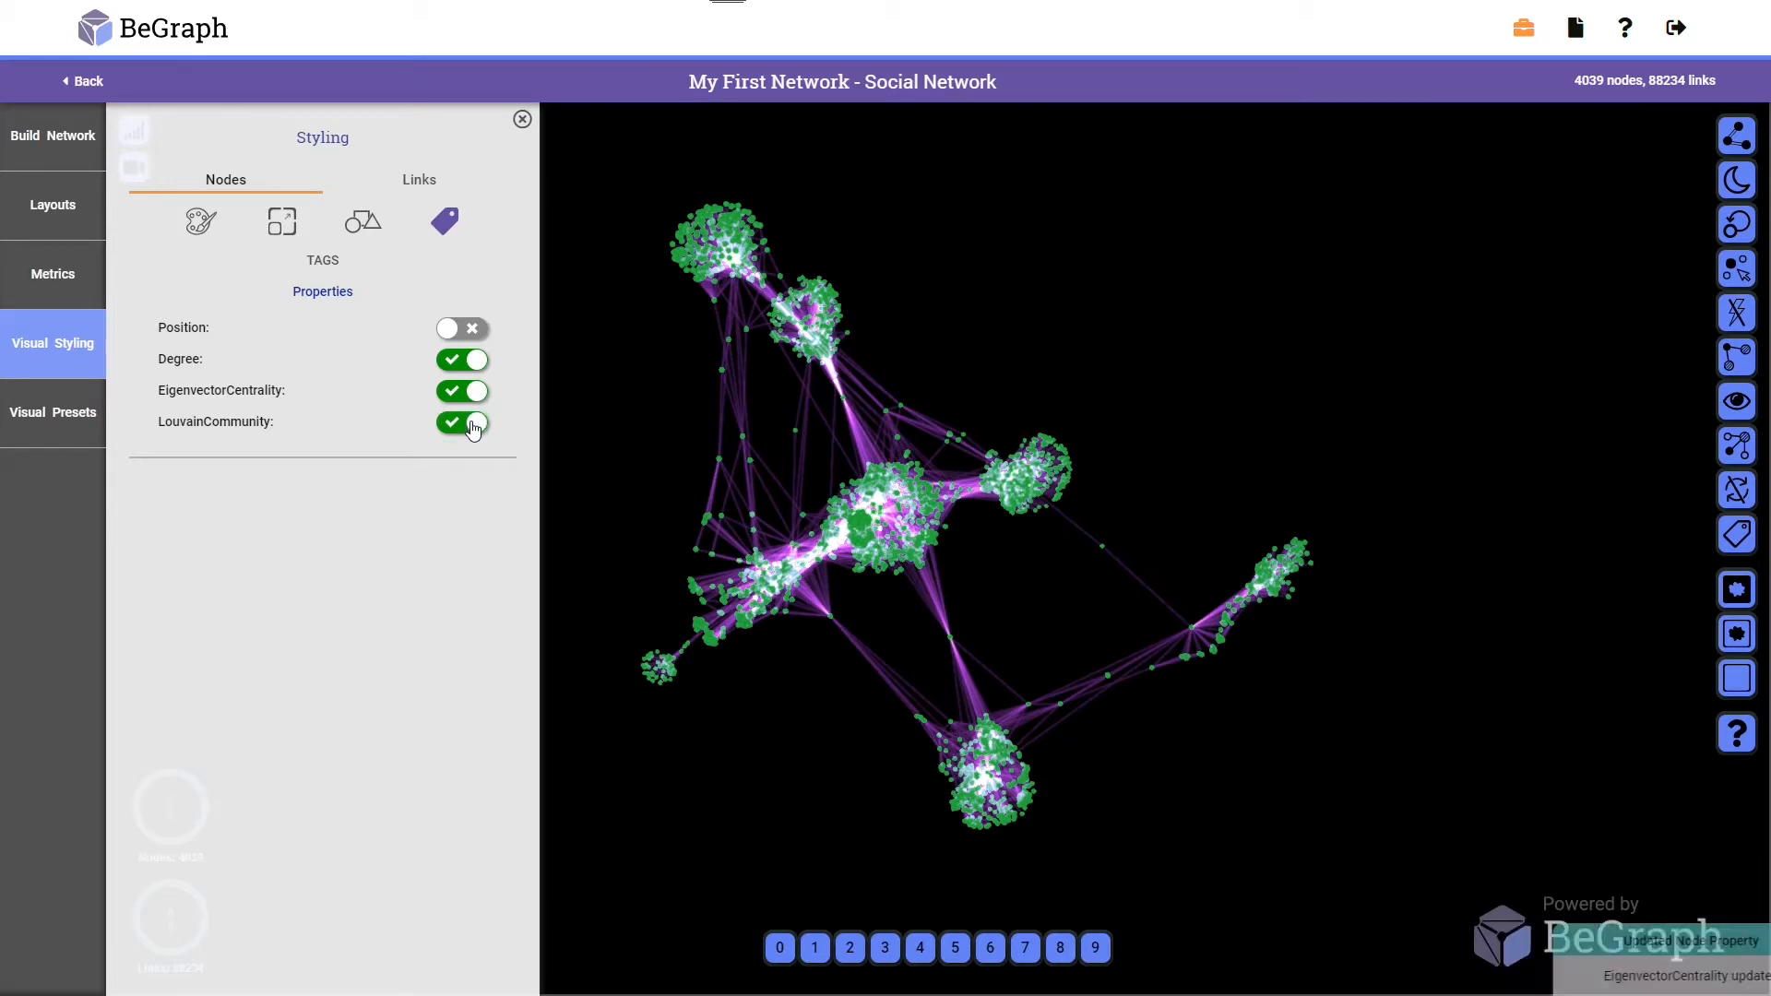
pyautogui.click(523, 120)
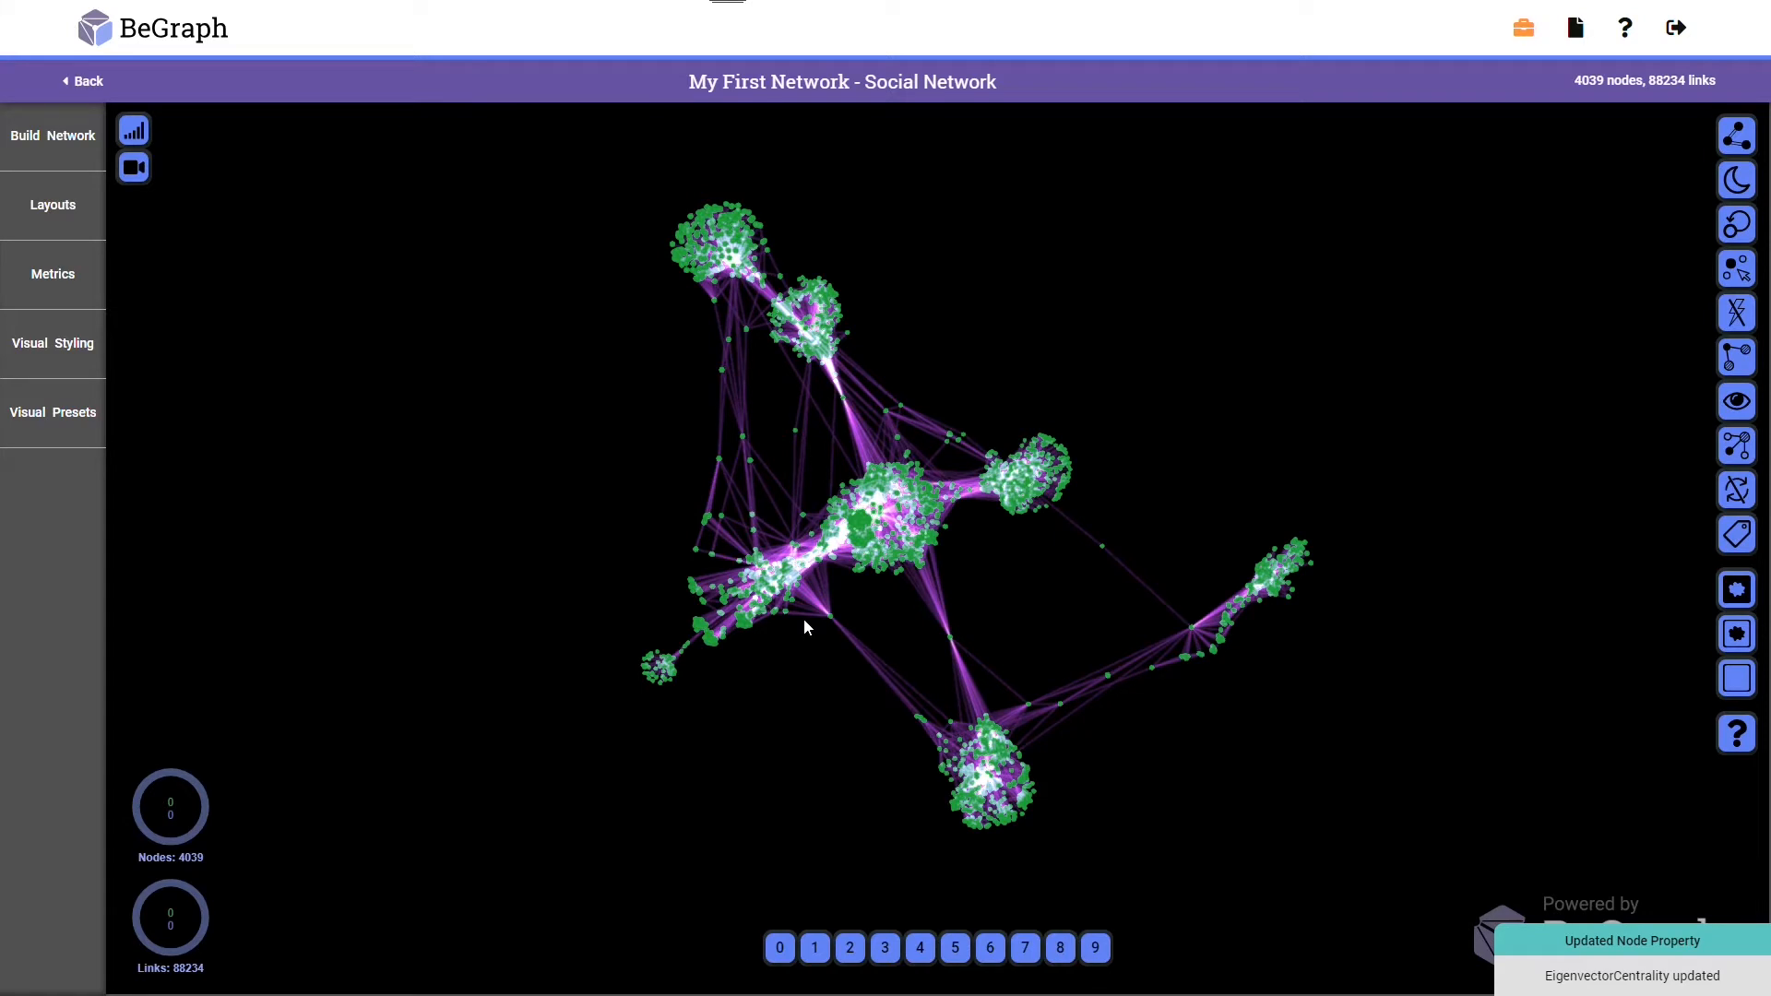
# Select several nodes in the network to inspect their Degree, EigenvectorCentrality and LouvainCommunity tags, then clear the selection
pyautogui.scroll(3, 805, 627)
pyautogui.scroll(1, 803, 627)
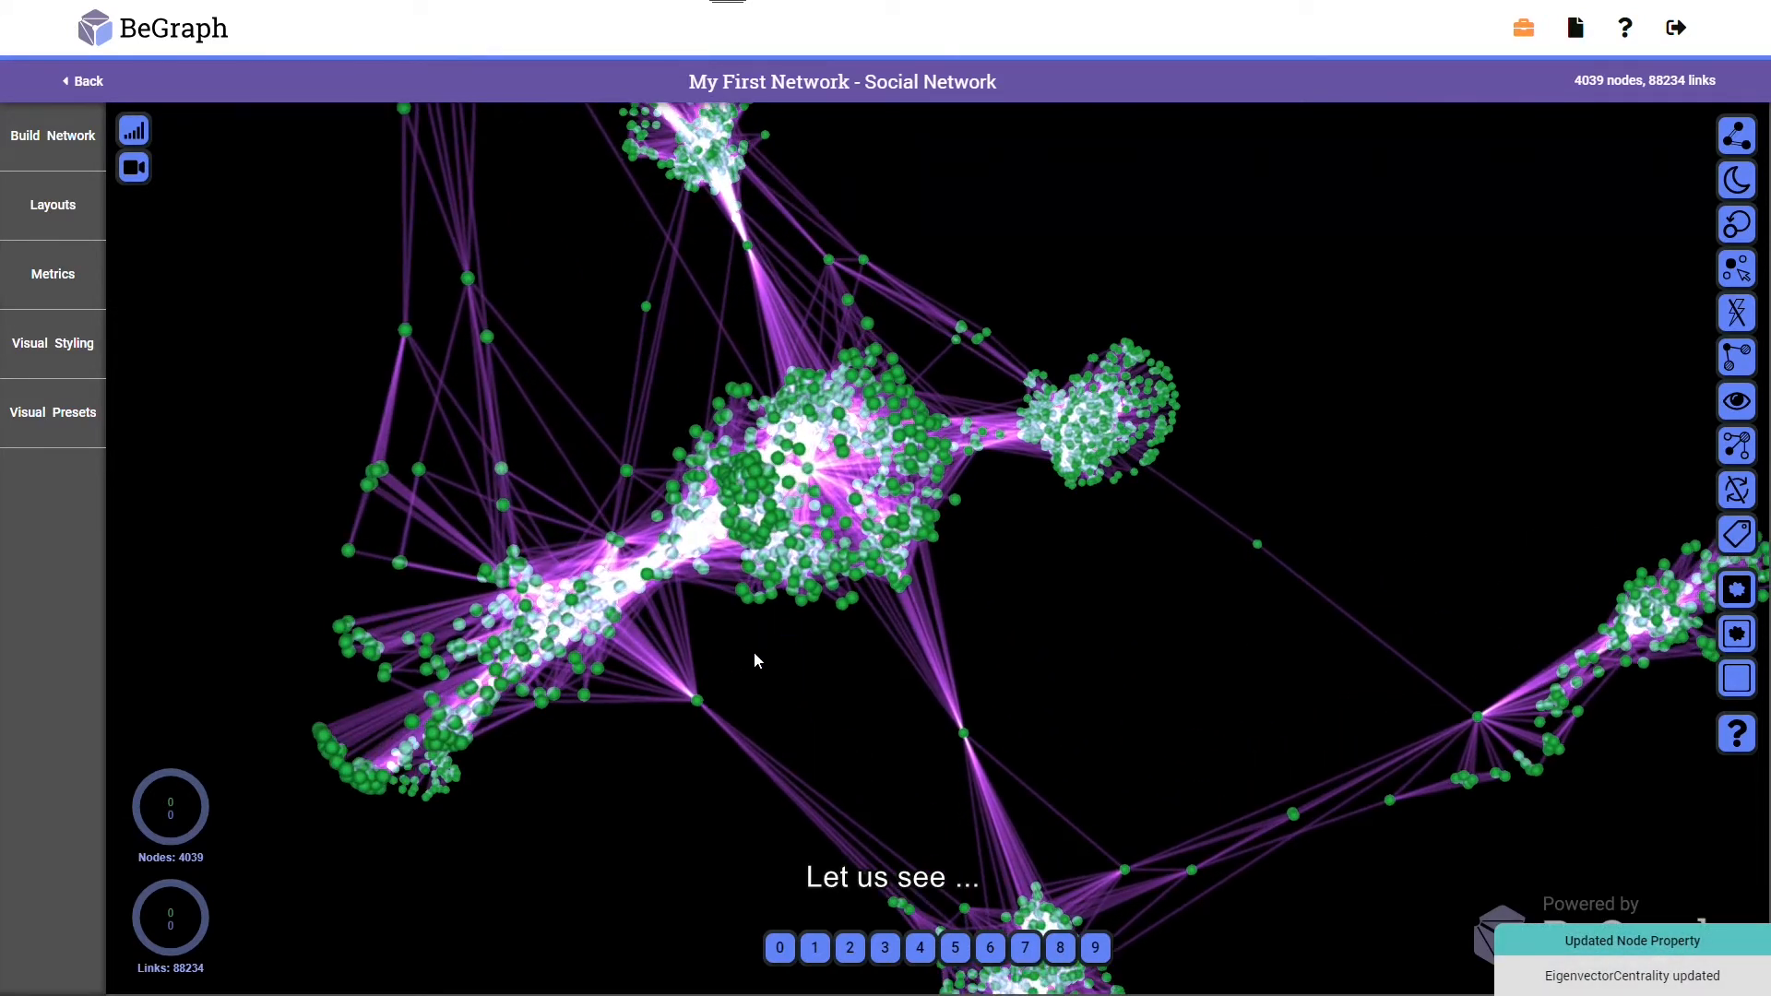
pyautogui.moveTo(696, 703)
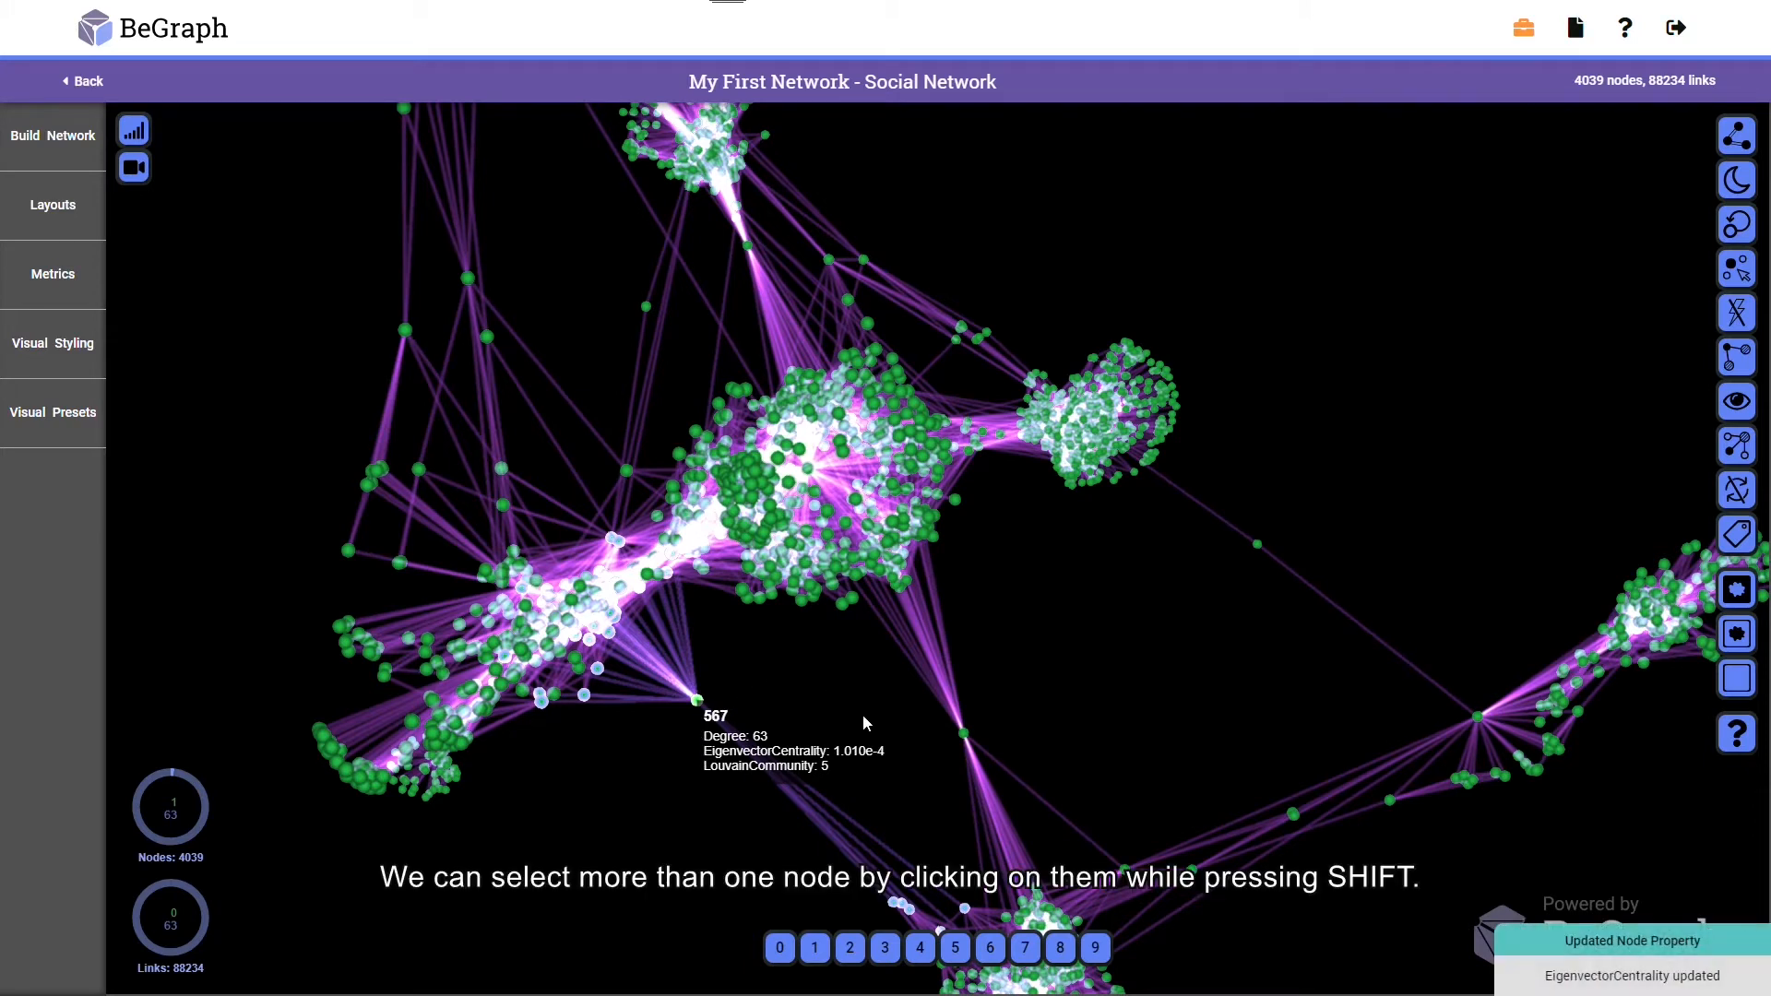
pyautogui.keyDown('shift'); pyautogui.click(964, 735); pyautogui.keyUp('shift')
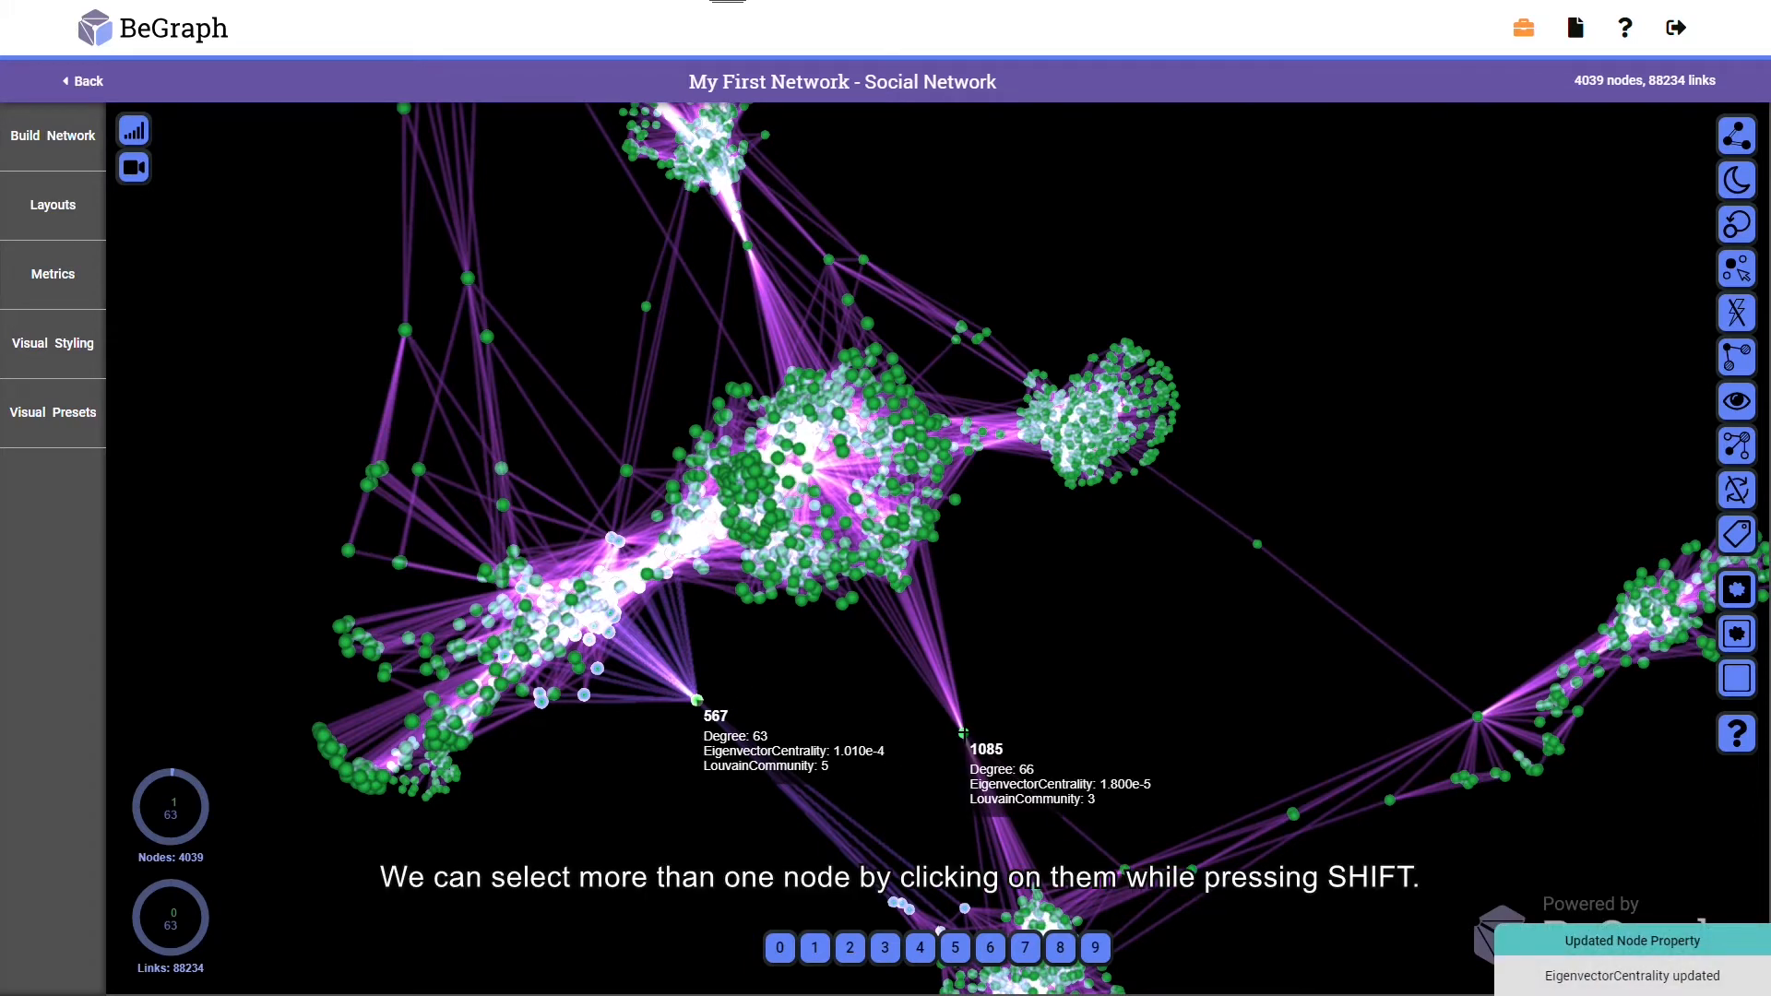
pyautogui.keyDown('shift'); pyautogui.click(1256, 546); pyautogui.keyUp('shift')
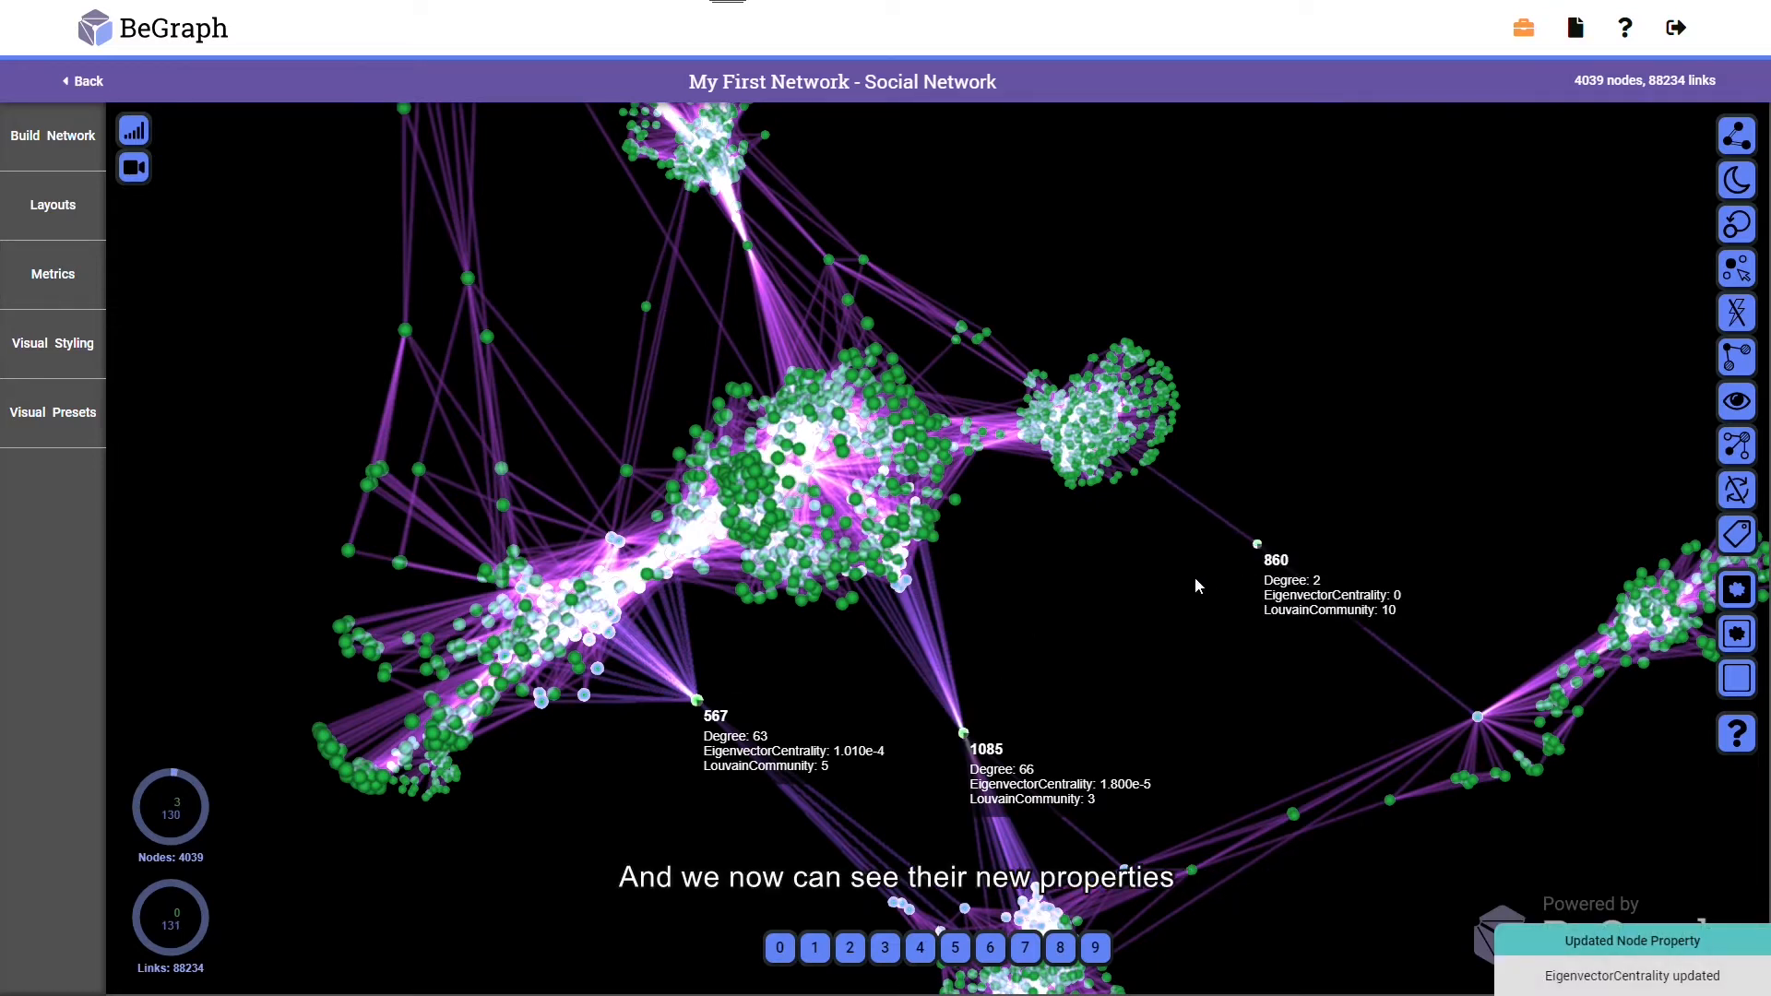
pyautogui.keyDown('shift'); pyautogui.click(828, 260); pyautogui.keyUp('shift')
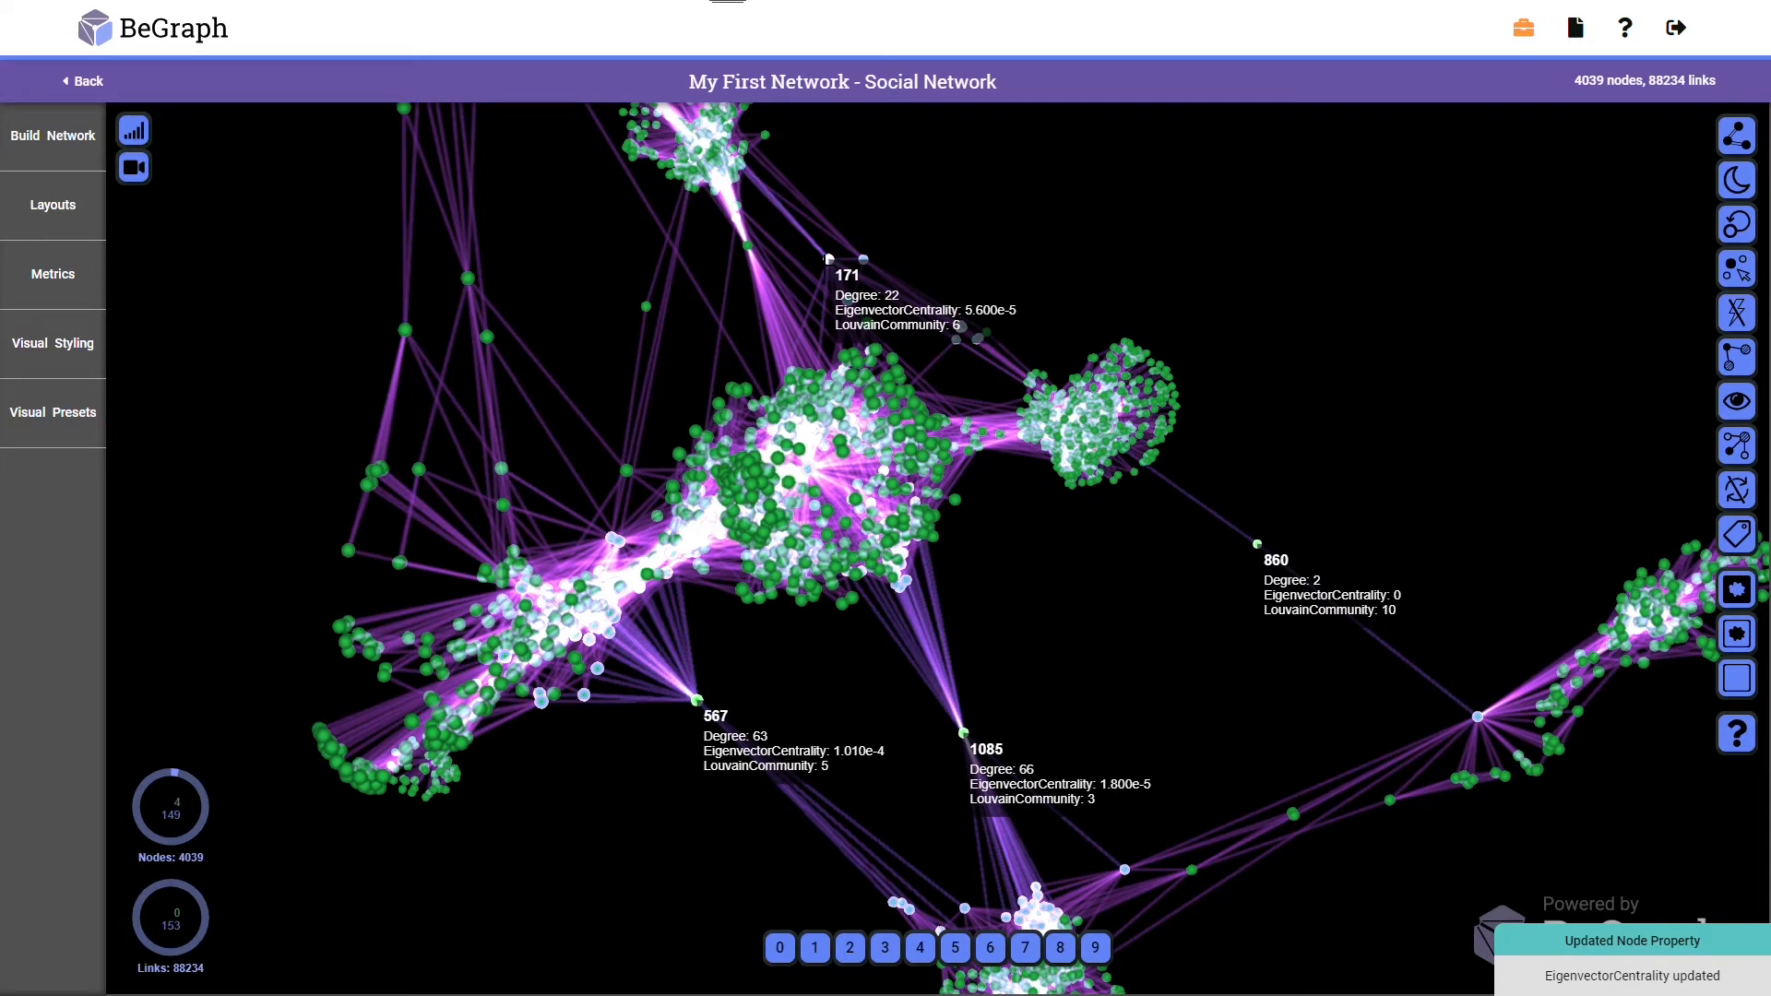
pyautogui.keyDown('shift'); pyautogui.click(468, 279); pyautogui.keyUp('shift')
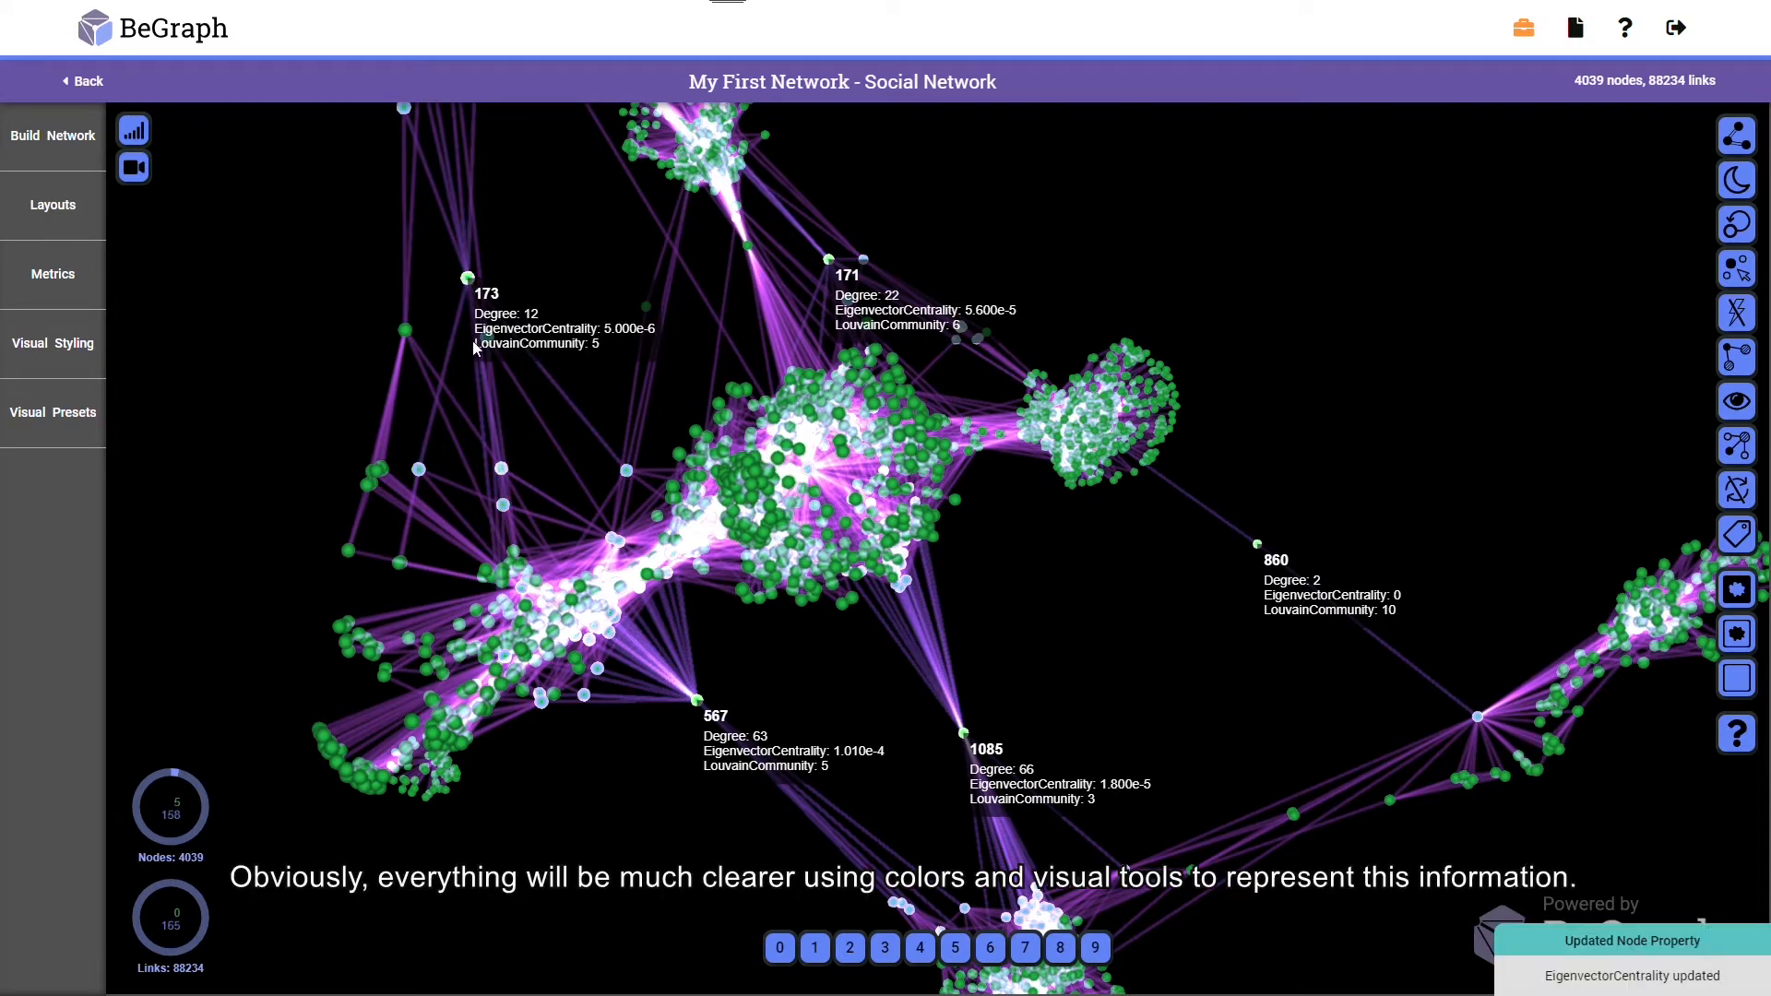
pyautogui.keyDown('shift'); pyautogui.click(518, 570); pyautogui.keyUp('shift')
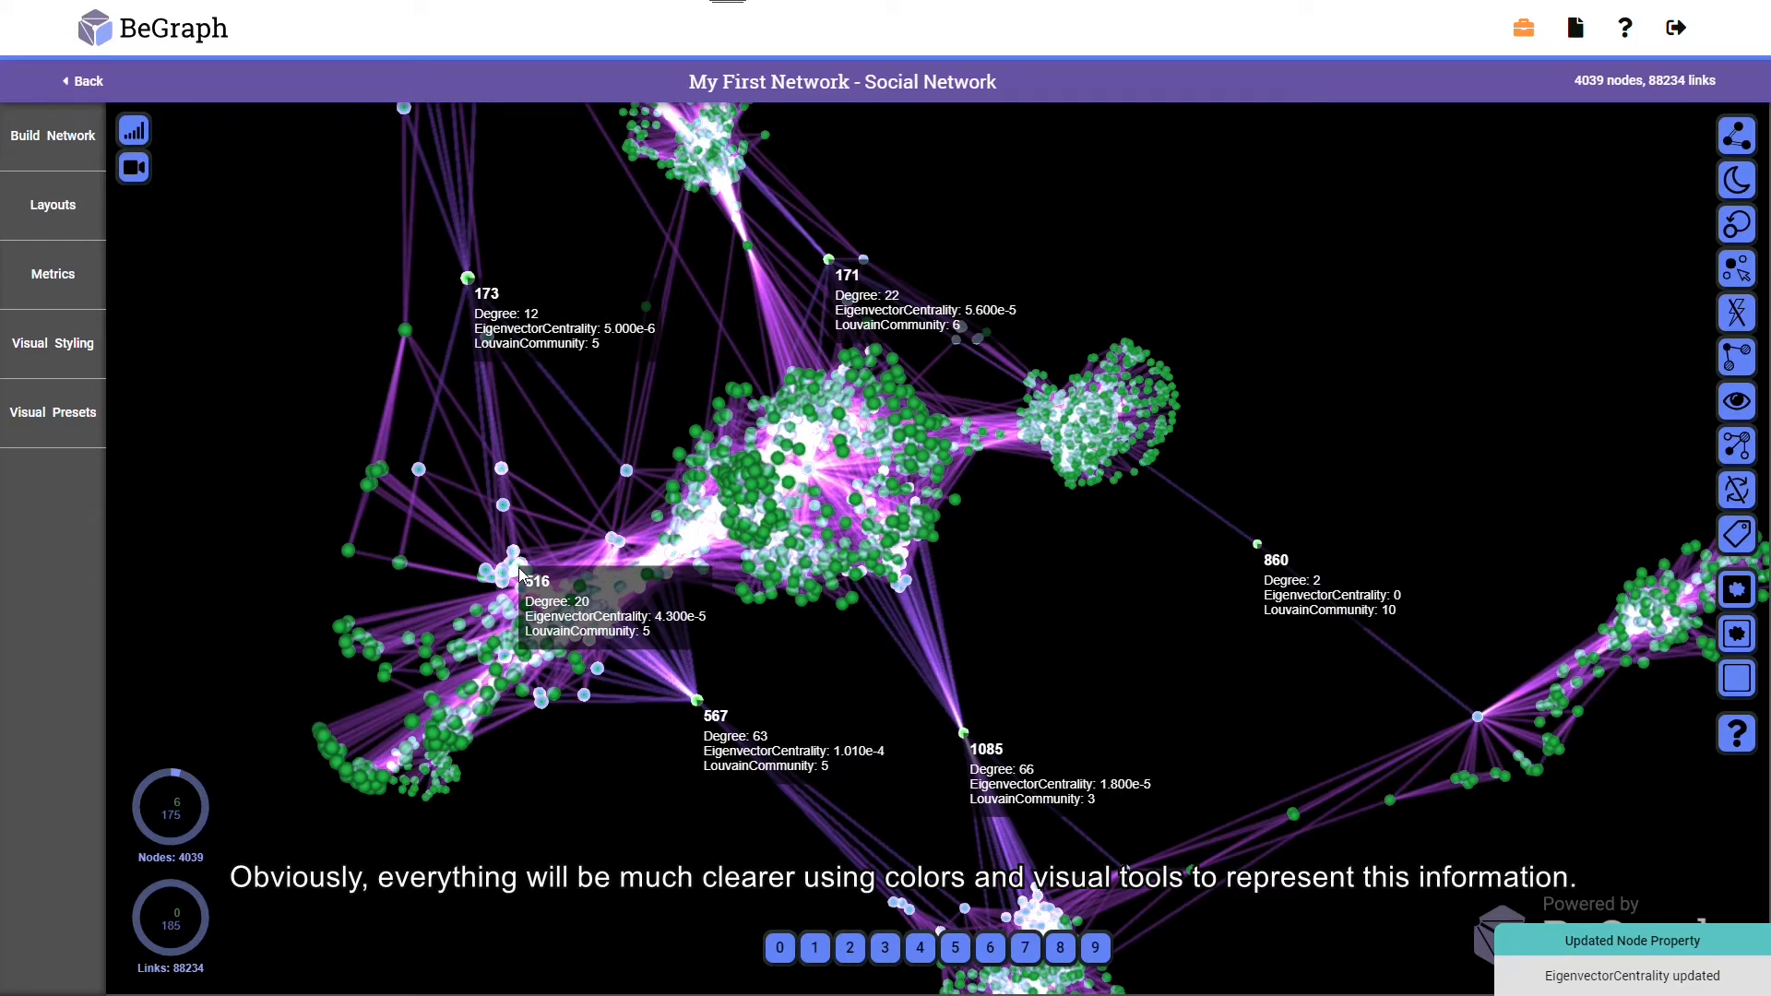
pyautogui.click(1016, 572)
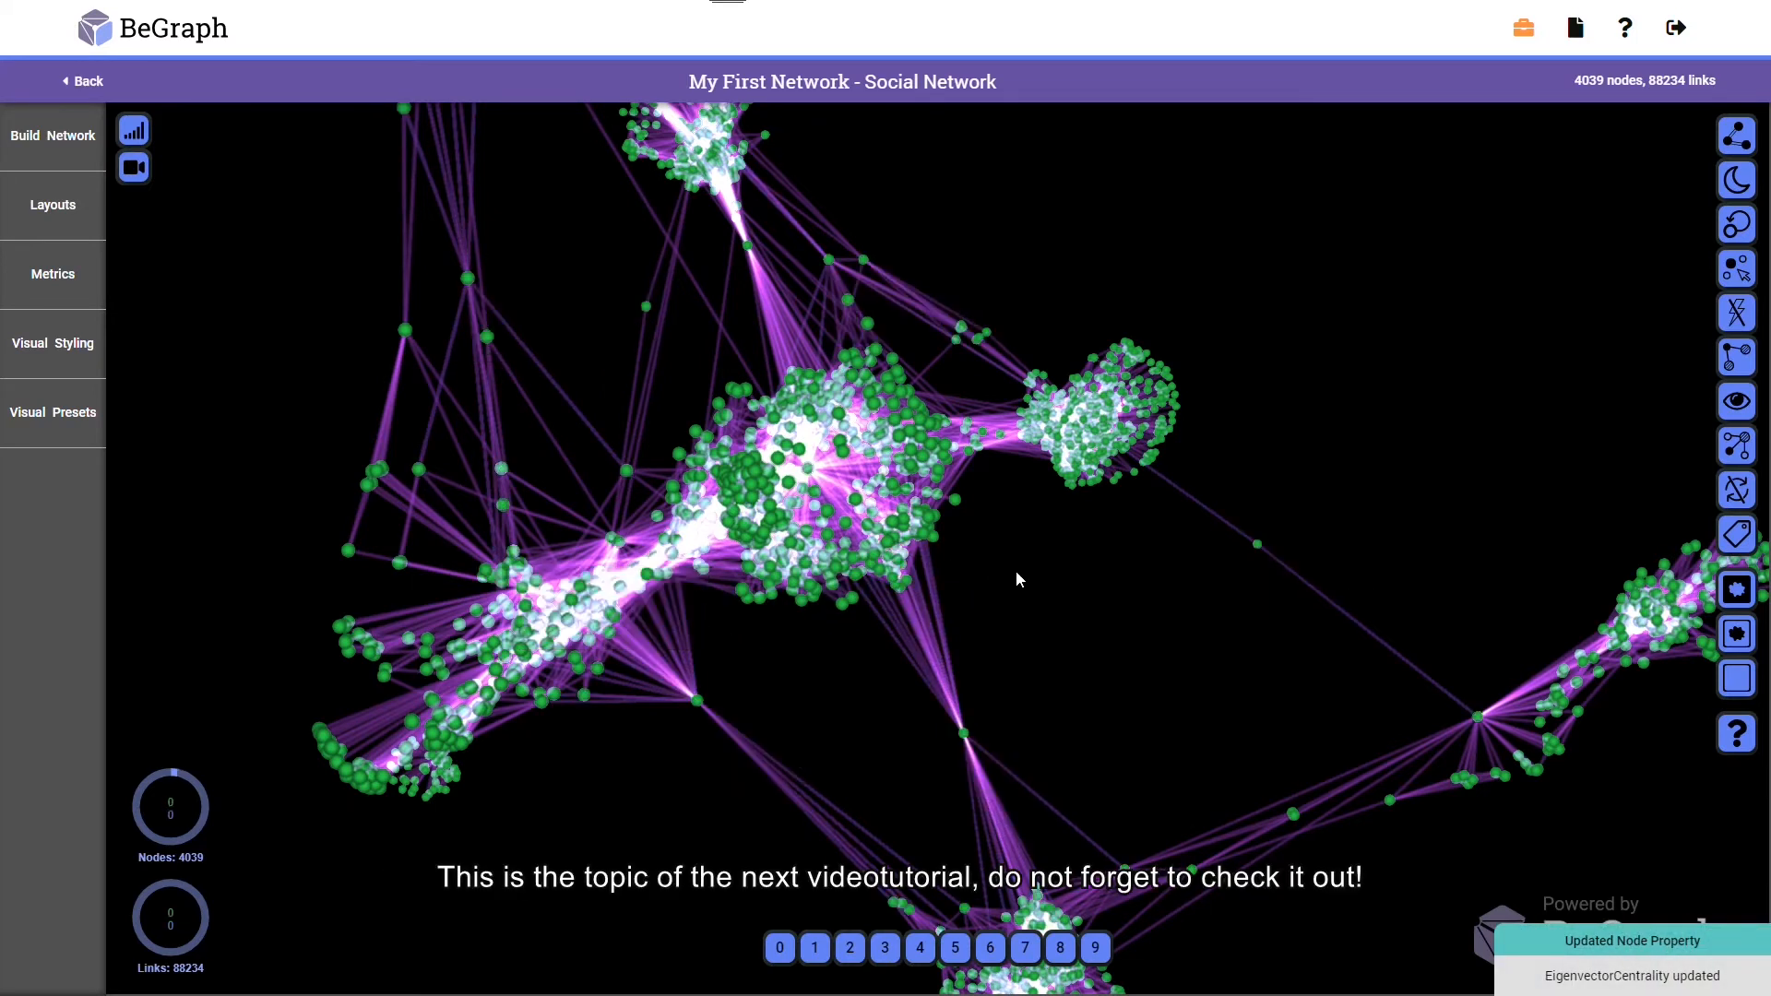
# Start the automatic rotation of the whole network view
pyautogui.scroll(-3, 1016, 572)
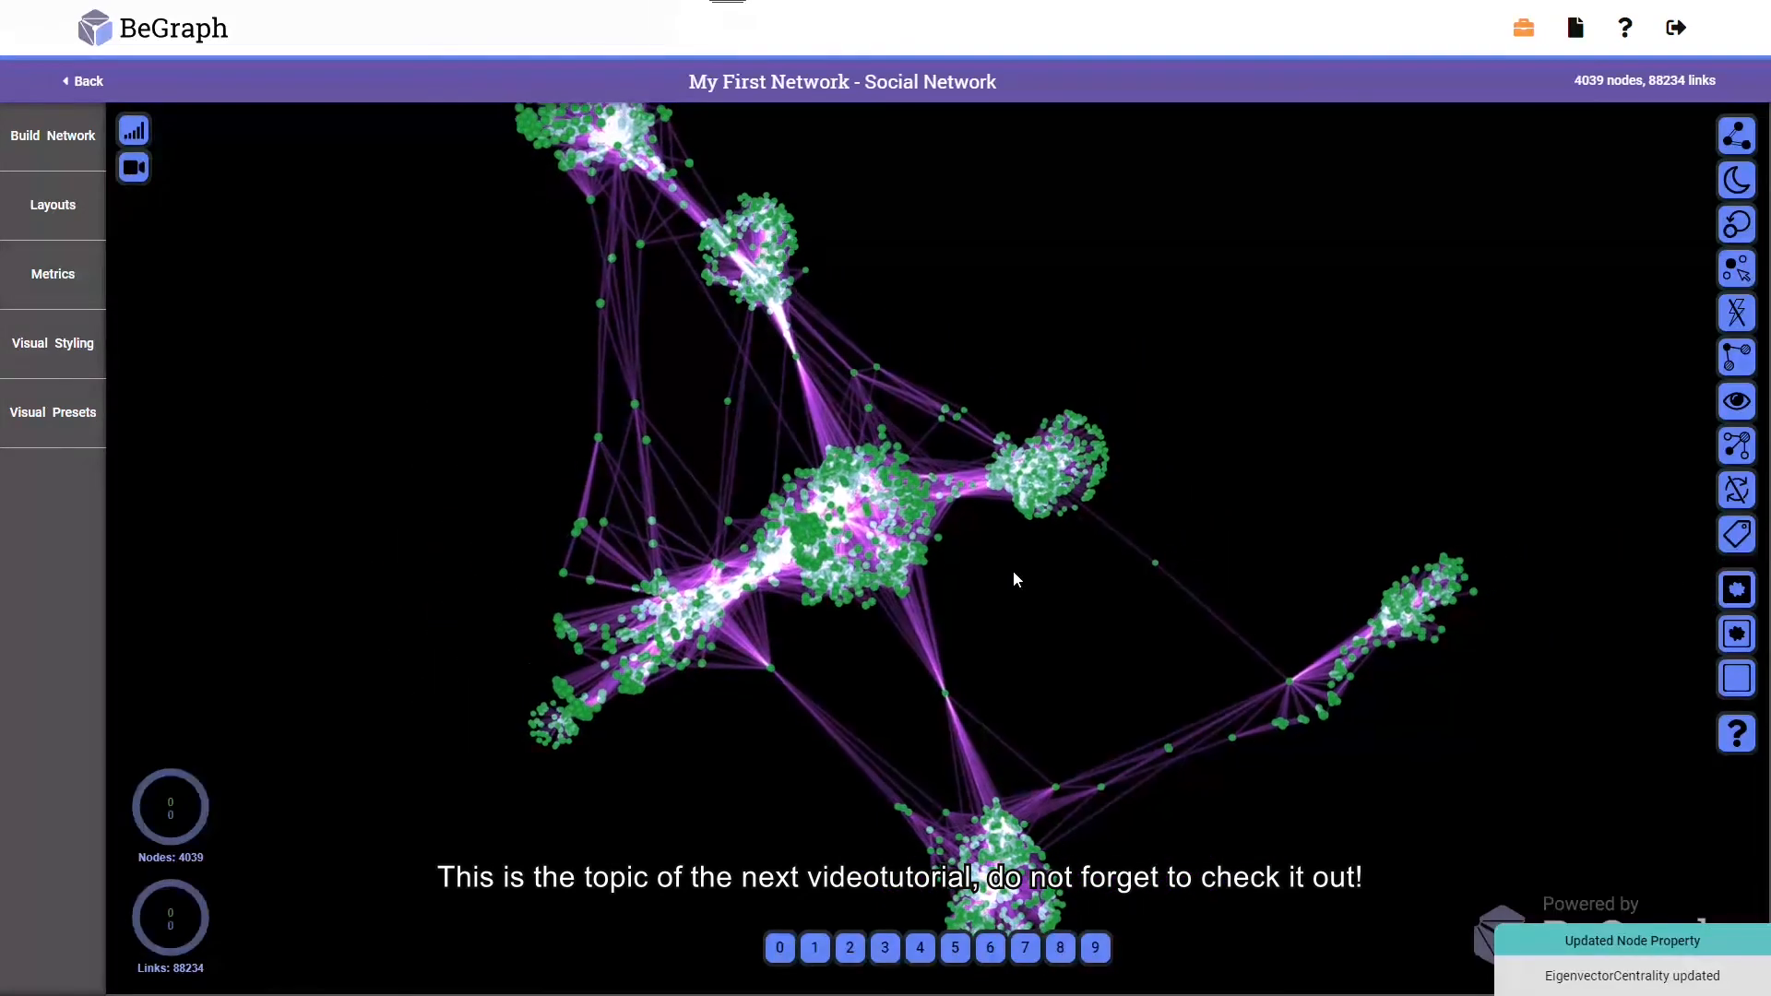
pyautogui.scroll(-3, 1010, 570)
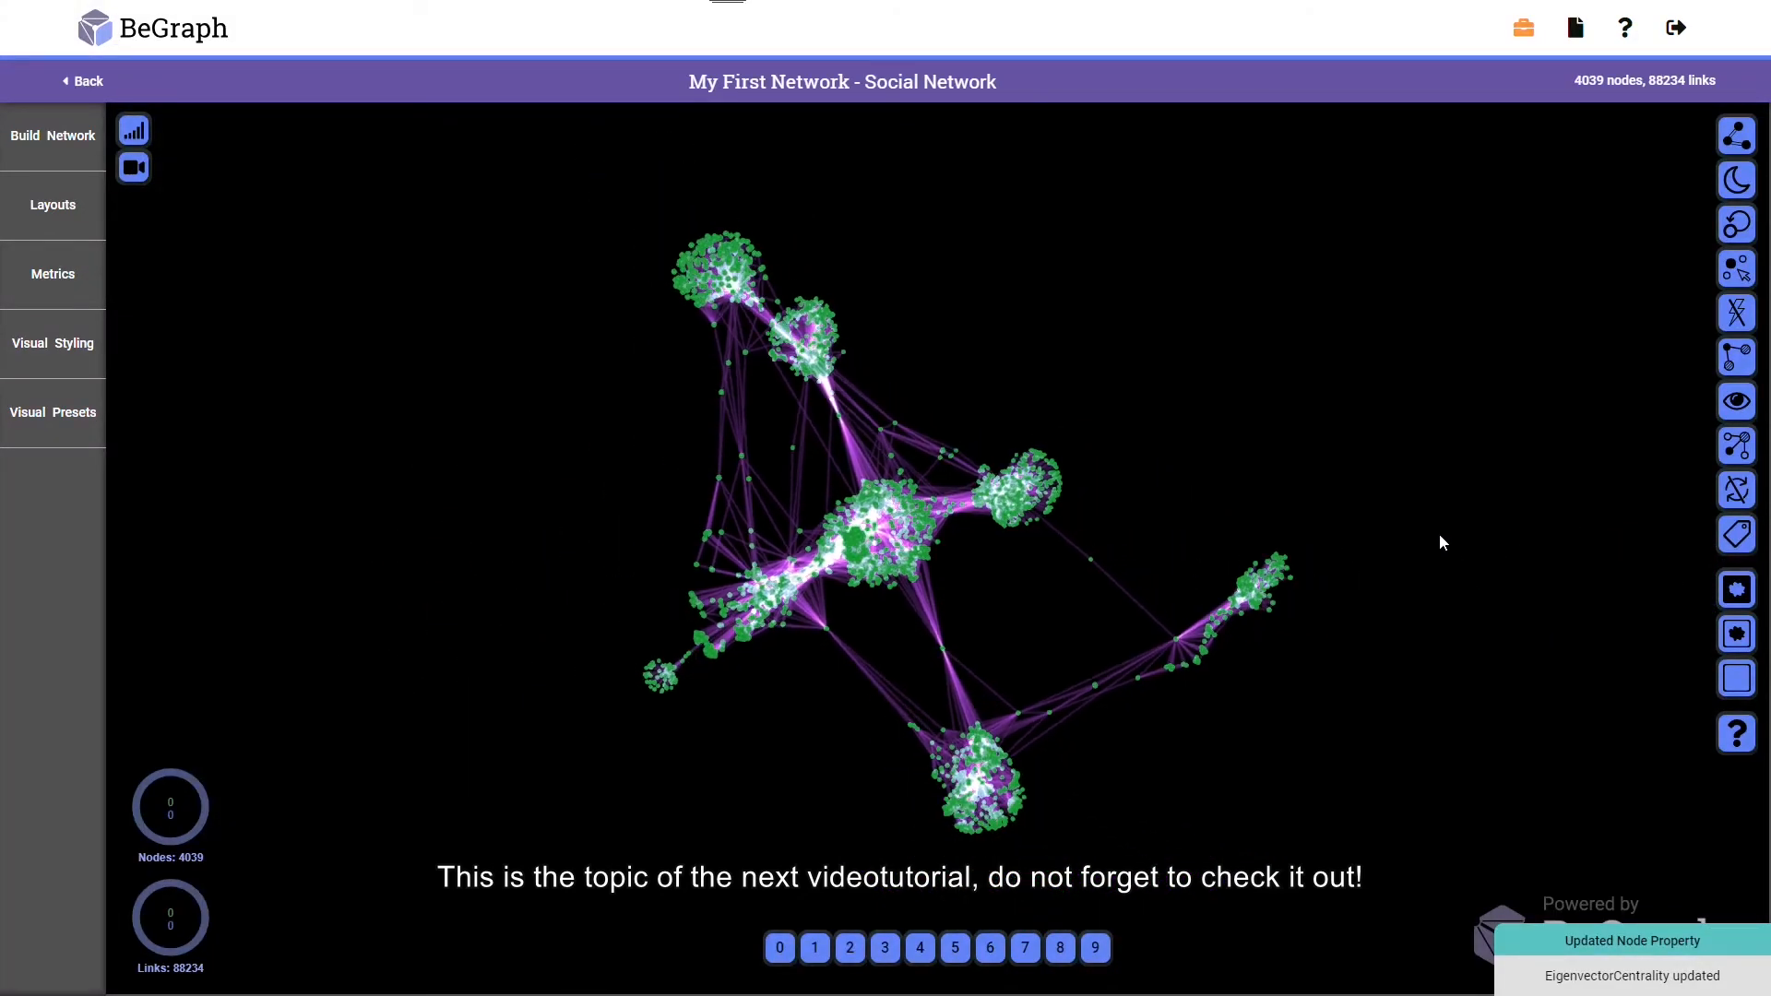
pyautogui.click(1729, 498)
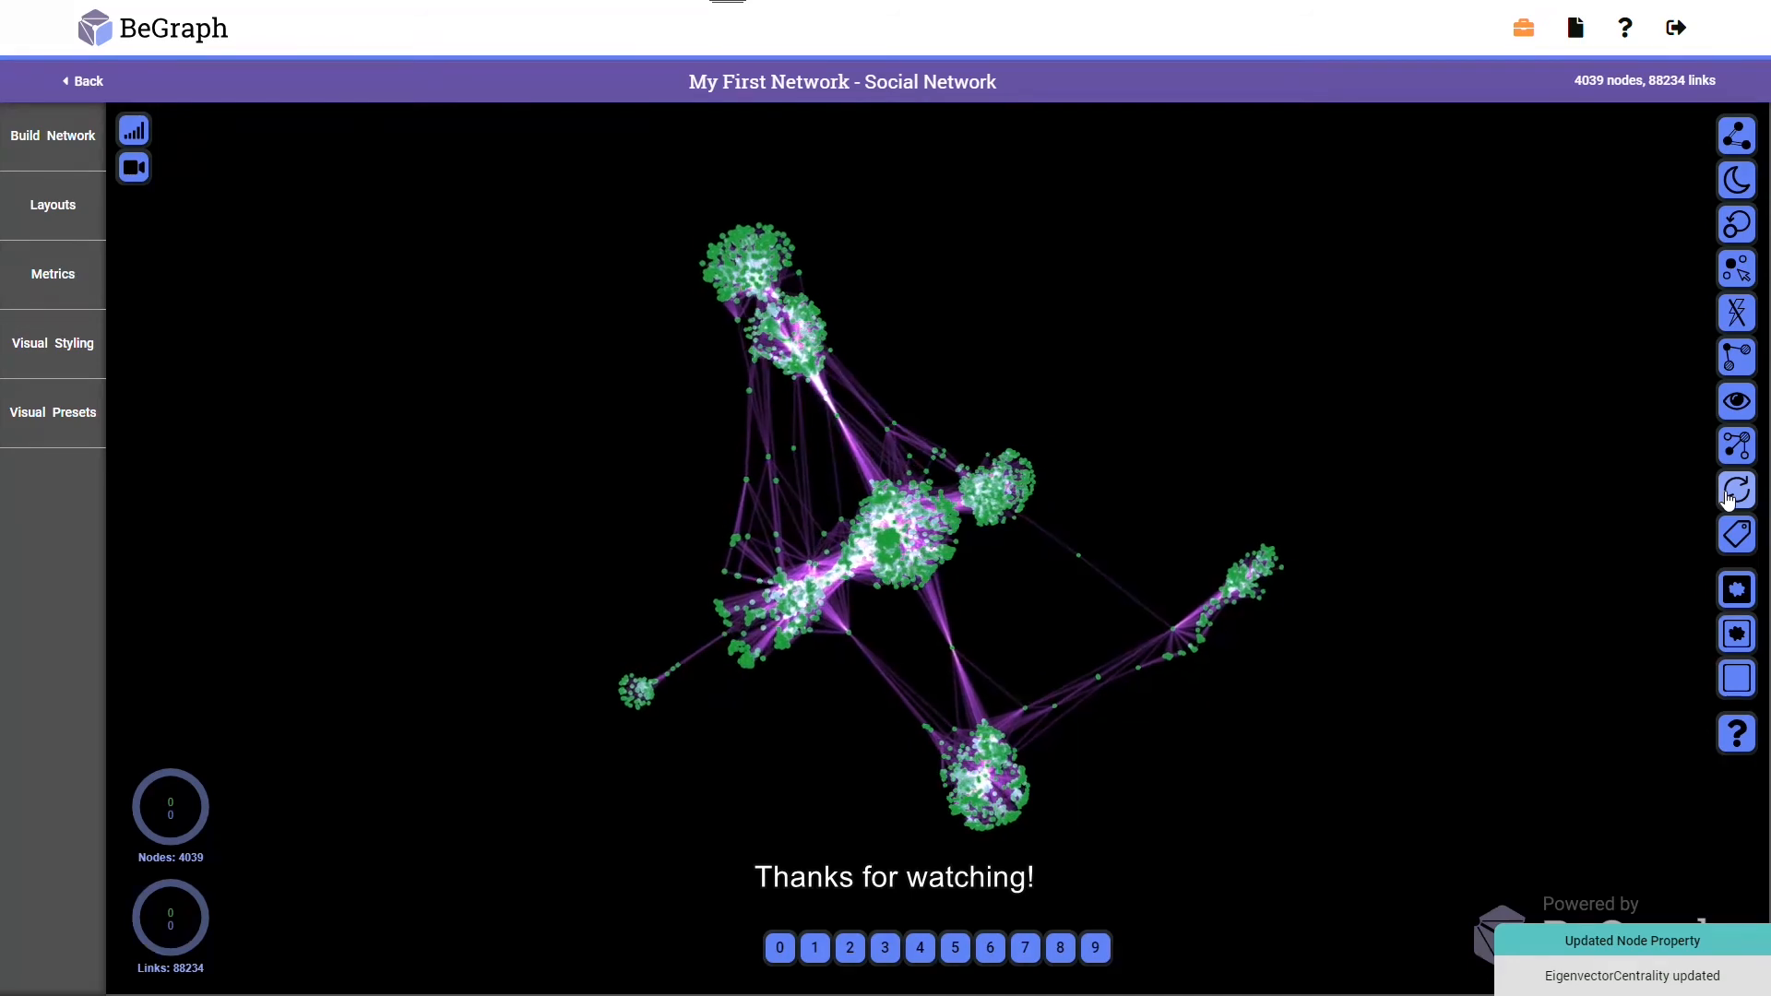